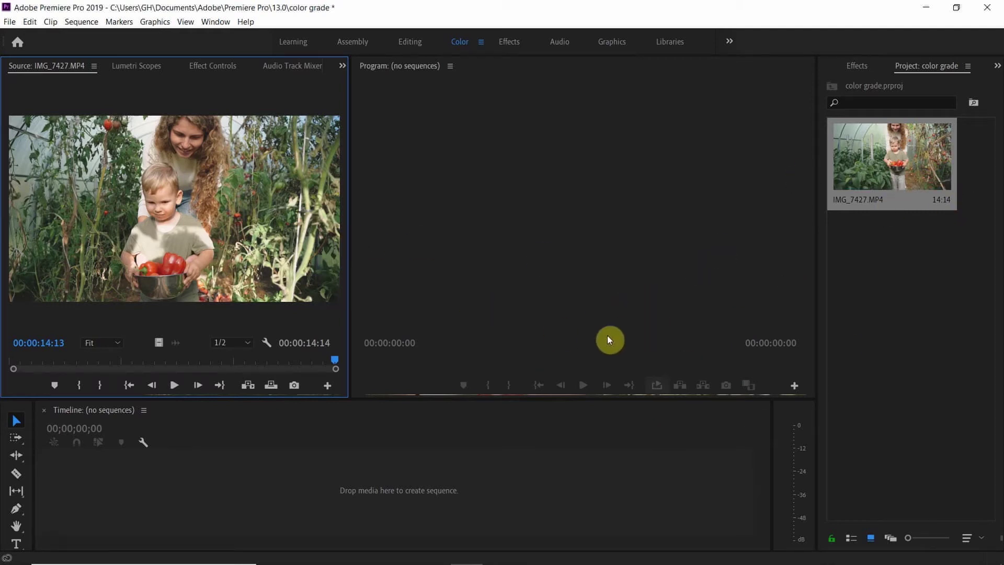
- Bring the Lumetri Color panel forward beside the Project panel and start a new sequence
{"action": "left_click_drag", "start_coordinate": [143, 77], "coordinate": [838, 72]}
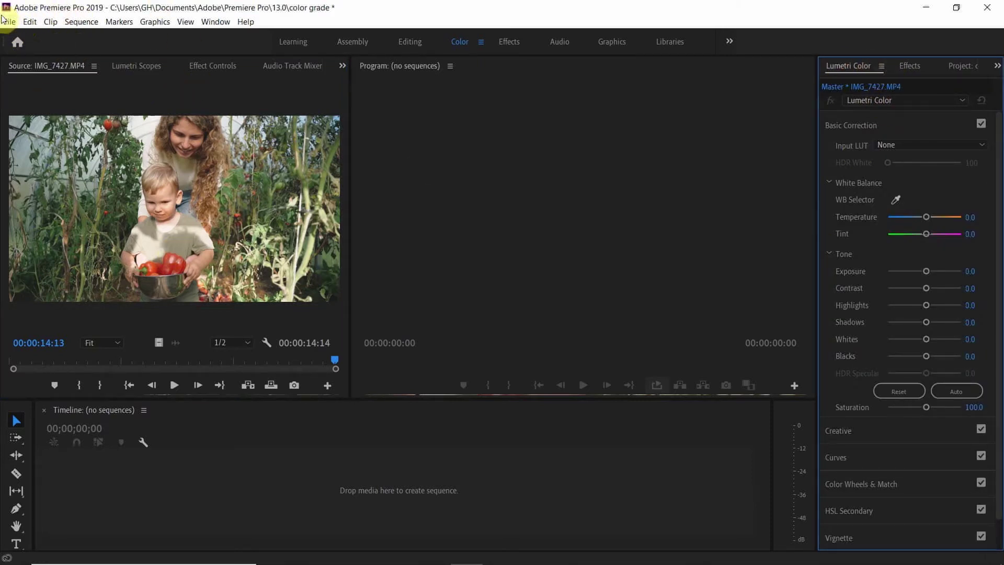
{"action": "left_click", "coordinate": [27, 22]}
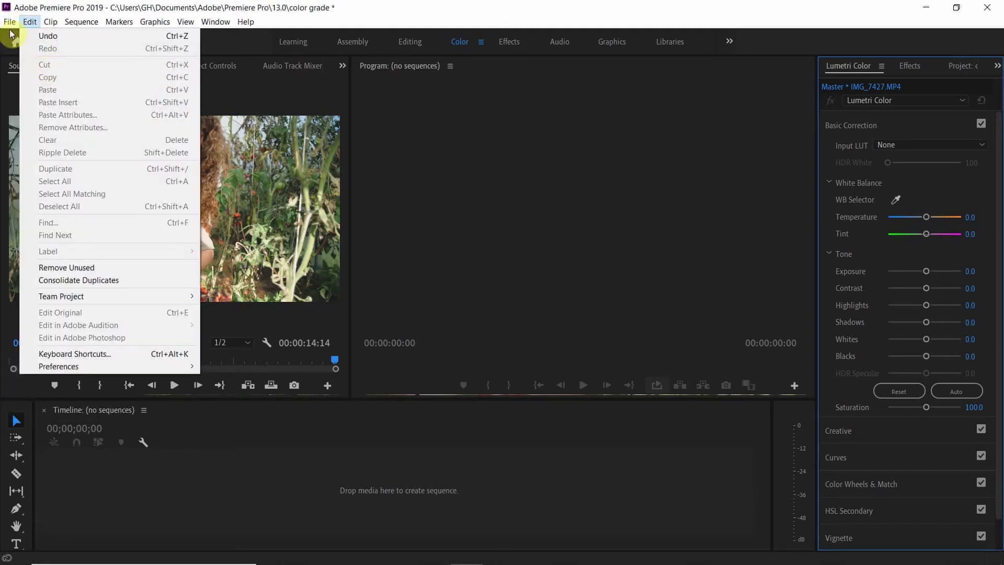
{"action": "mouse_move", "coordinate": [9, 21]}
{"action": "mouse_move", "coordinate": [41, 39]}
{"action": "left_click", "coordinate": [9, 21]}
{"action": "left_click", "coordinate": [29, 22]}
{"action": "mouse_move", "coordinate": [10, 22]}
{"action": "mouse_move", "coordinate": [89, 34]}
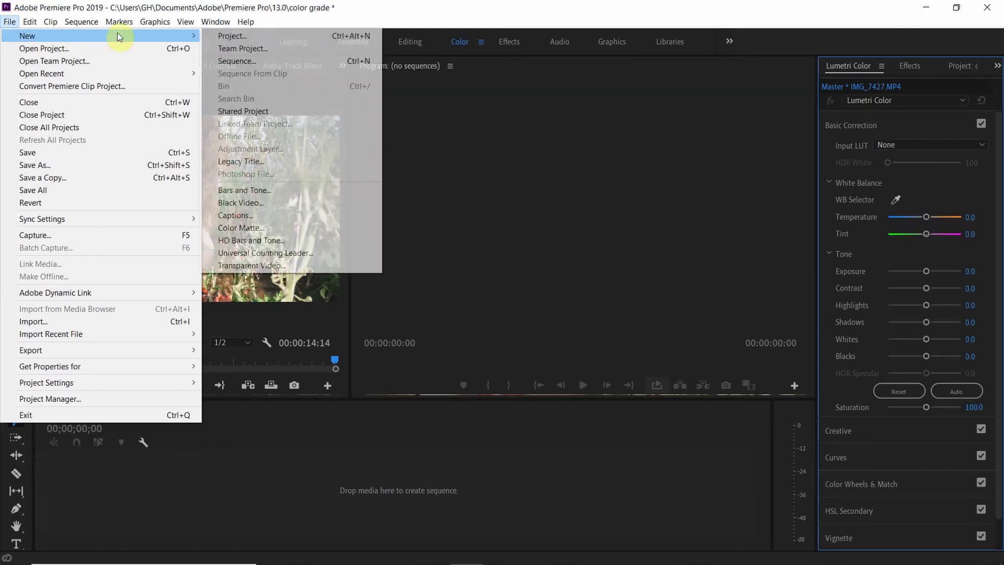
{"action": "left_click", "coordinate": [242, 61]}
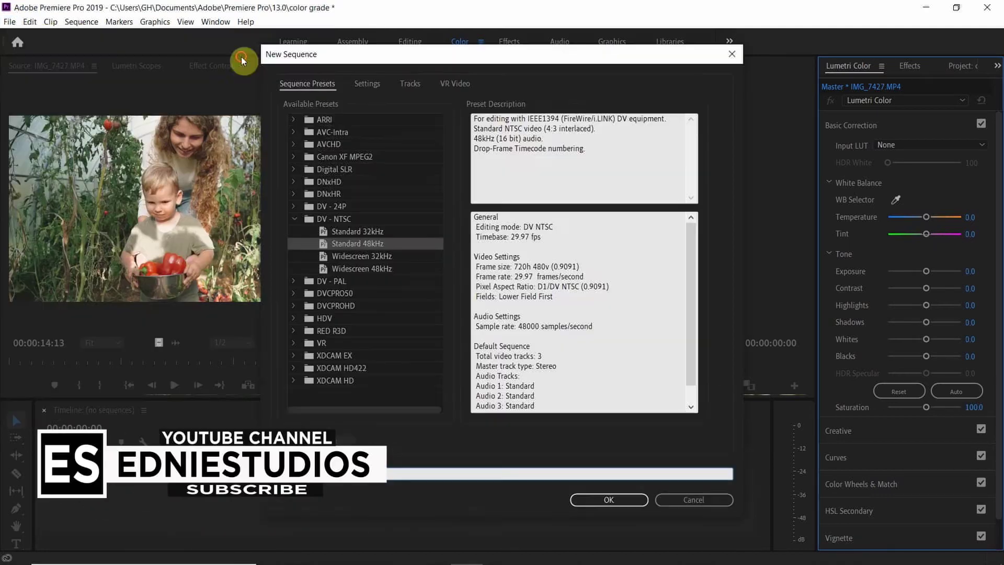
- In the new sequence's settings, choose the Custom editing mode and a timebase of 23.976 frames/second
{"action": "left_click", "coordinate": [373, 83]}
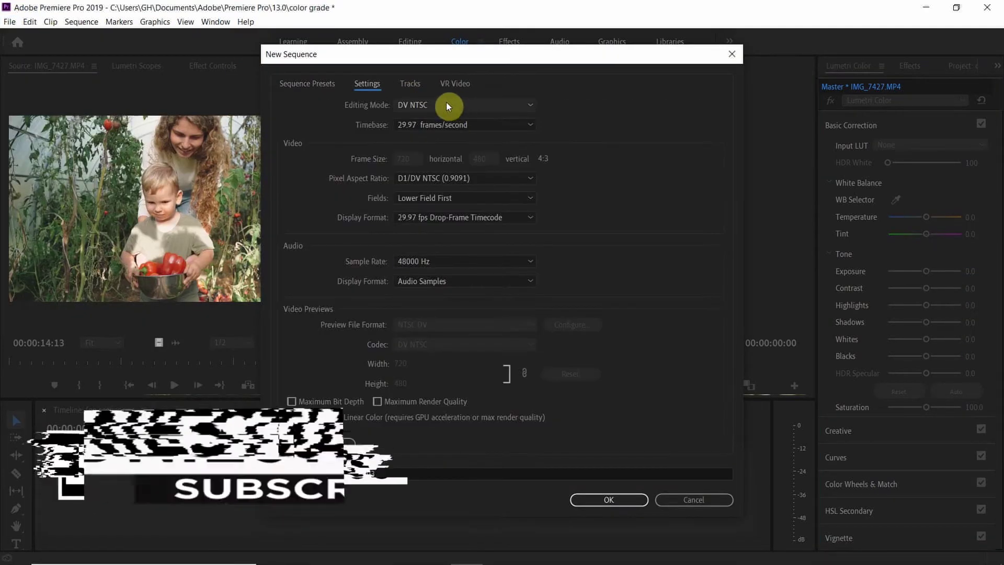
{"action": "left_click", "coordinate": [442, 106]}
{"action": "scroll", "coordinate": [454, 137], "scroll_direction": "up", "scroll_amount": 8}
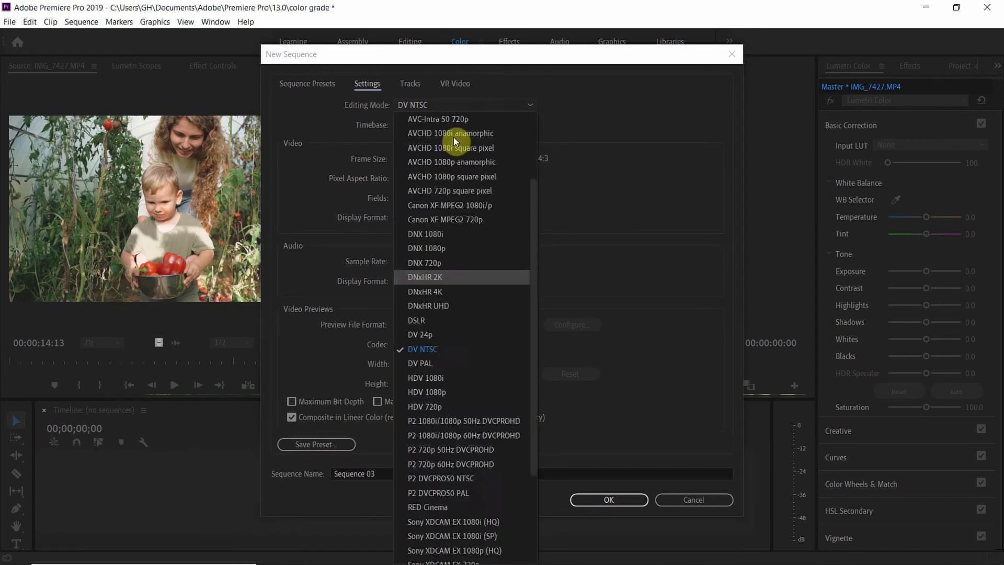
{"action": "left_click", "coordinate": [443, 118]}
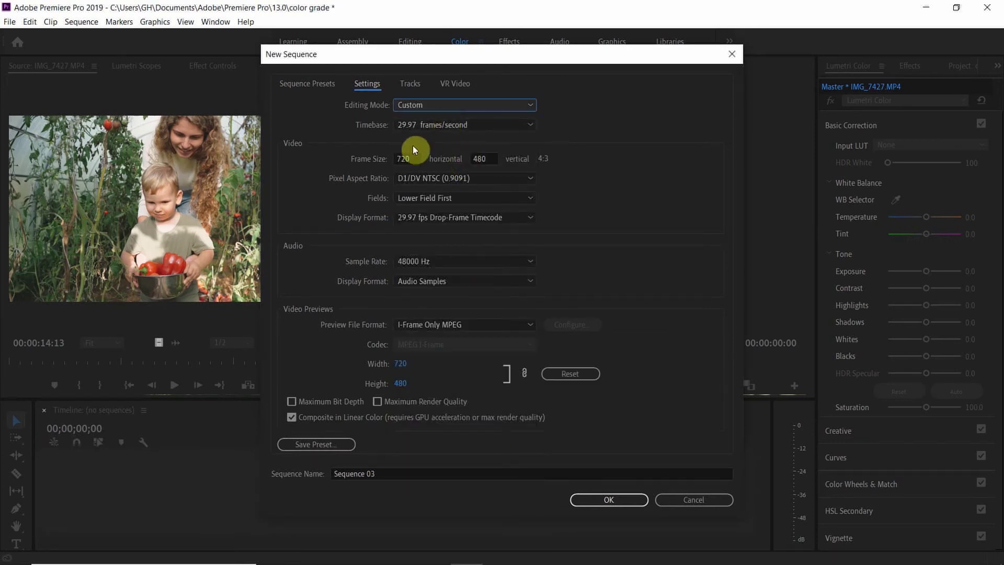
{"action": "left_click", "coordinate": [432, 126]}
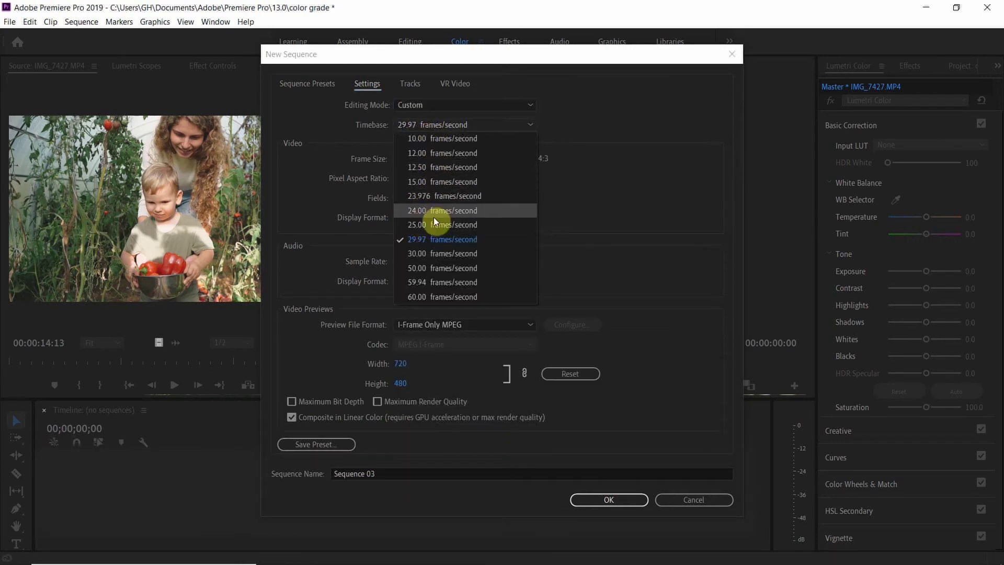
{"action": "left_click", "coordinate": [442, 198]}
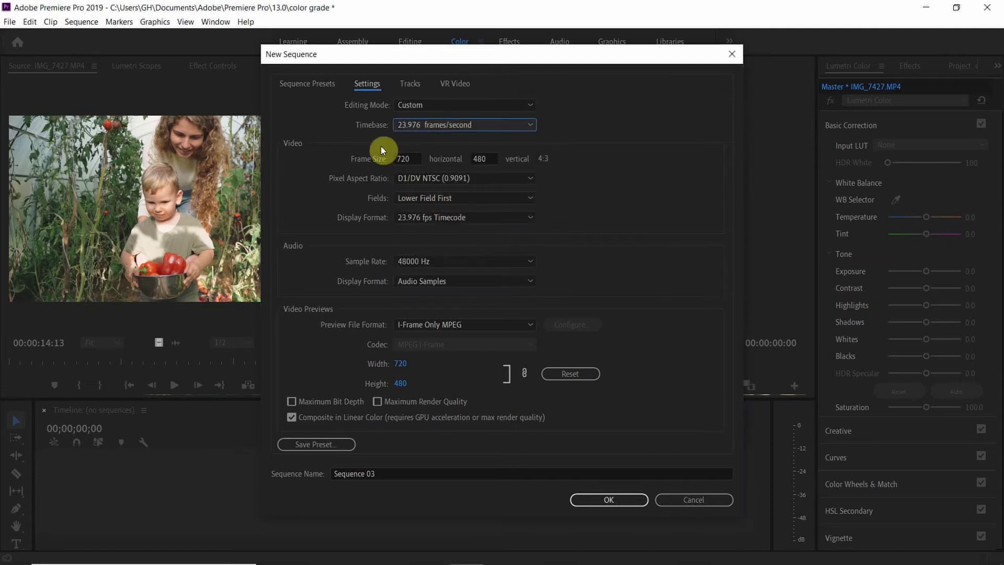
- Set the sequence's frame size to 1920 horizontal by 1080 vertical
{"action": "left_click", "coordinate": [409, 158]}
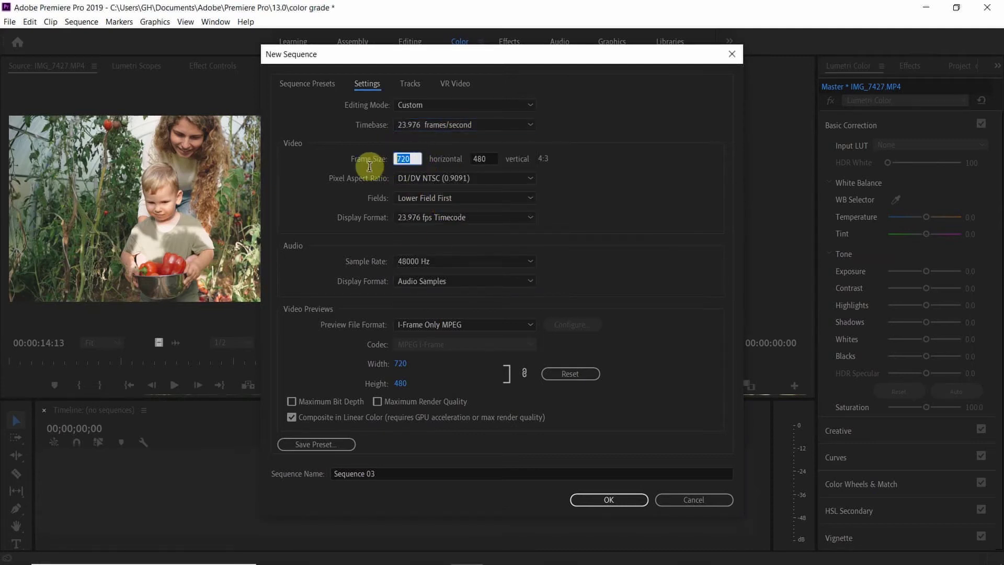
{"action": "type", "text": "1920"}
{"action": "left_click", "coordinate": [527, 161]}
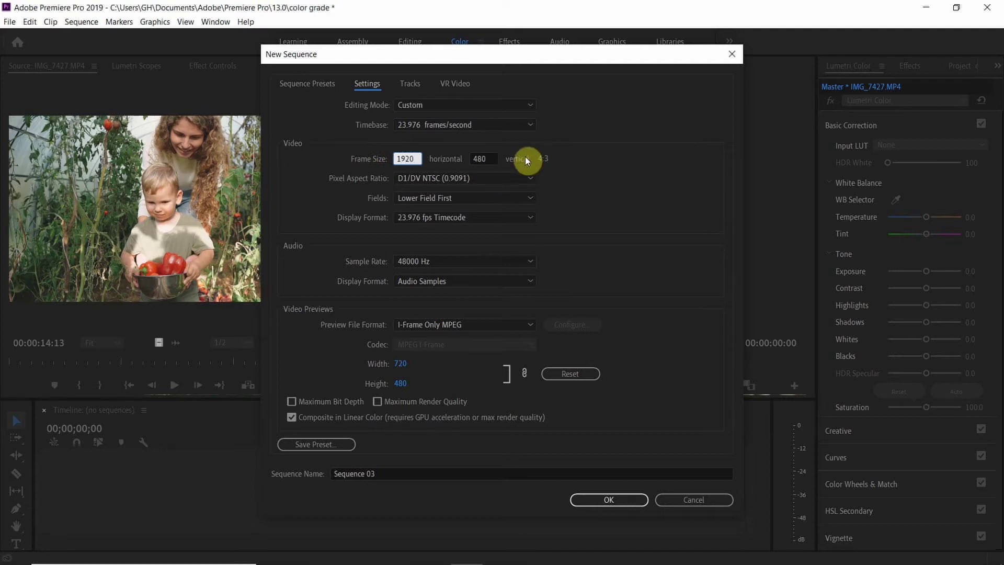
{"action": "left_click", "coordinate": [477, 159]}
{"action": "type", "text": "108-0"}
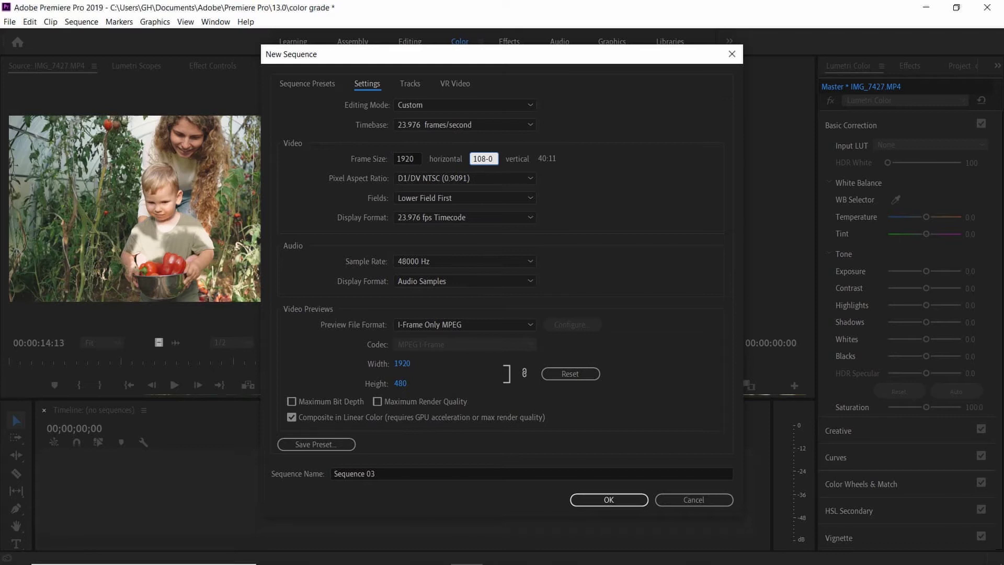
{"action": "key", "text": "BackSpace"}
{"action": "type", "text": "0"}
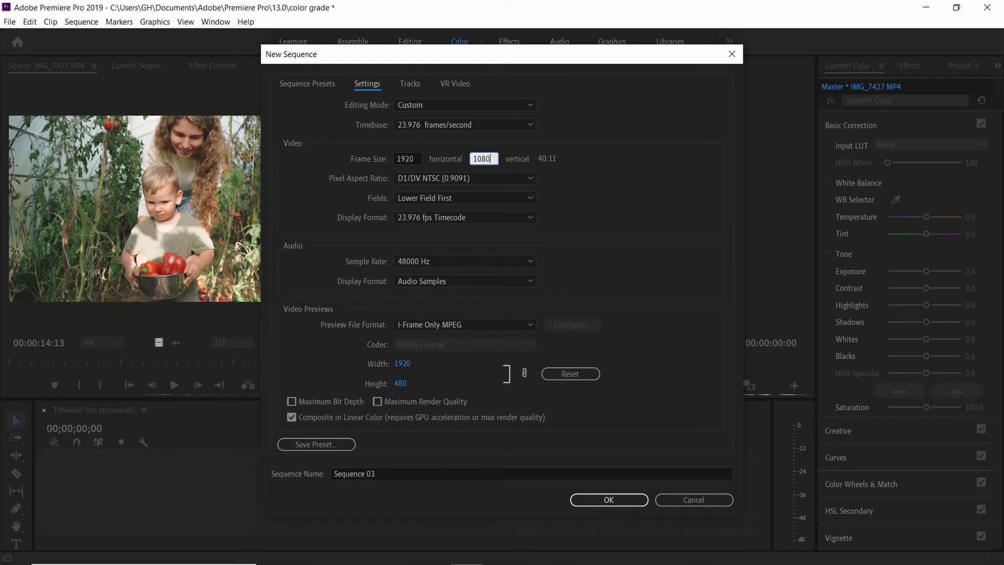
- Set the sequence's pixel aspect ratio to Square Pixels (1.0), with Lower Field First as the field order
{"action": "left_click", "coordinate": [460, 178]}
{"action": "left_click", "coordinate": [455, 192]}
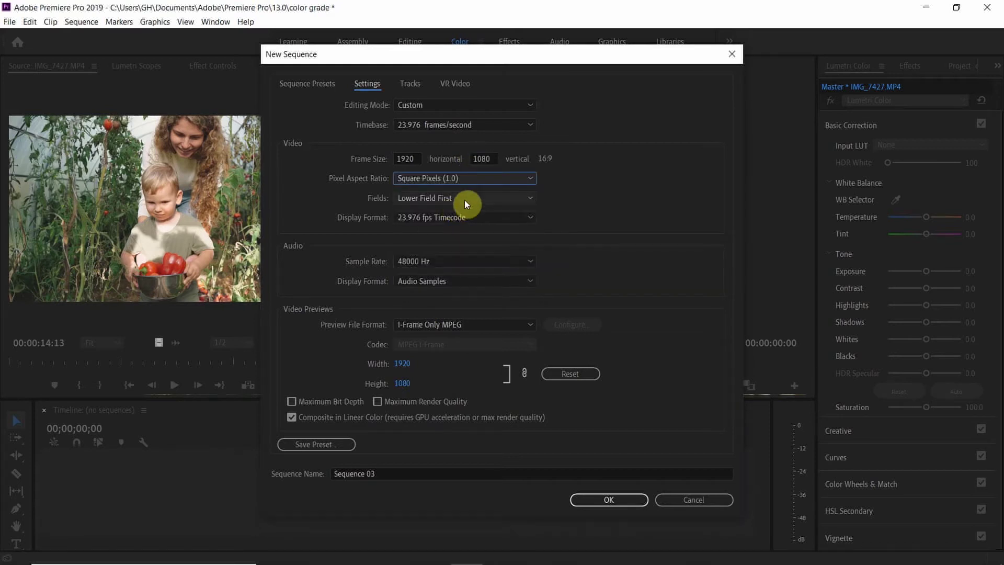
{"action": "left_click", "coordinate": [467, 198]}
{"action": "left_click", "coordinate": [461, 217]}
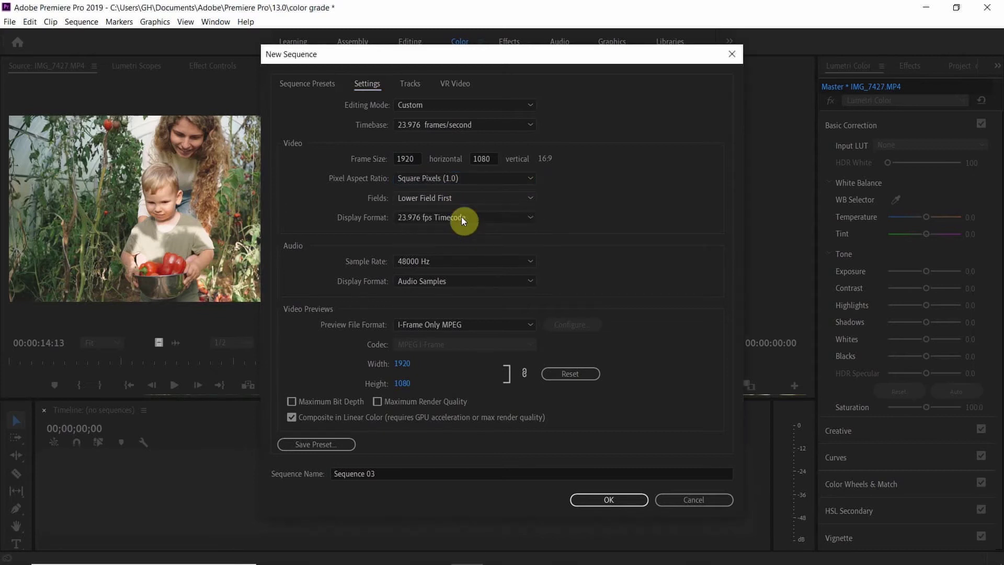
- Choose a preview file format that offers ProRes codecs, select Apple ProRes 422 Proxy and create the sequence
{"action": "left_click", "coordinate": [449, 324]}
{"action": "left_click", "coordinate": [422, 480]}
{"action": "left_click", "coordinate": [491, 344]}
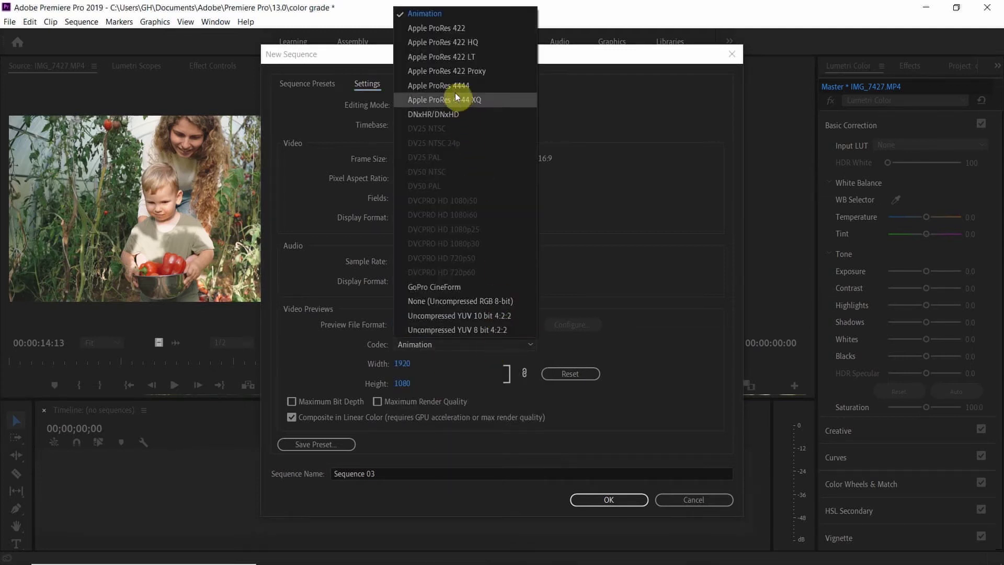
{"action": "left_click", "coordinate": [456, 72]}
{"action": "left_click", "coordinate": [610, 500]}
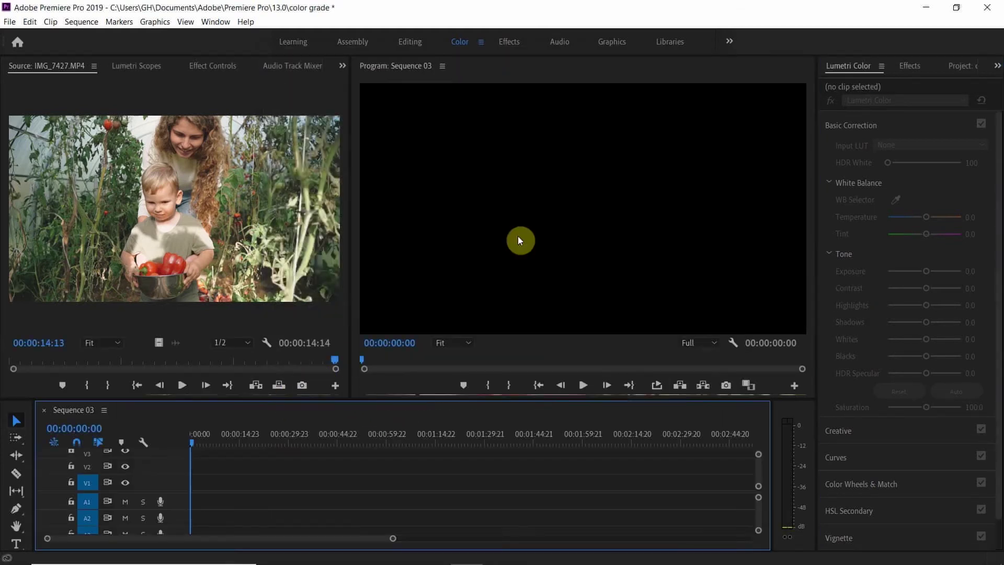
- Place IMG_7427.MP4 at the start of track V1 in Sequence 03, keeping the existing sequence settings
{"action": "left_click", "coordinate": [953, 64]}
{"action": "left_click_drag", "start_coordinate": [867, 158], "coordinate": [189, 480]}
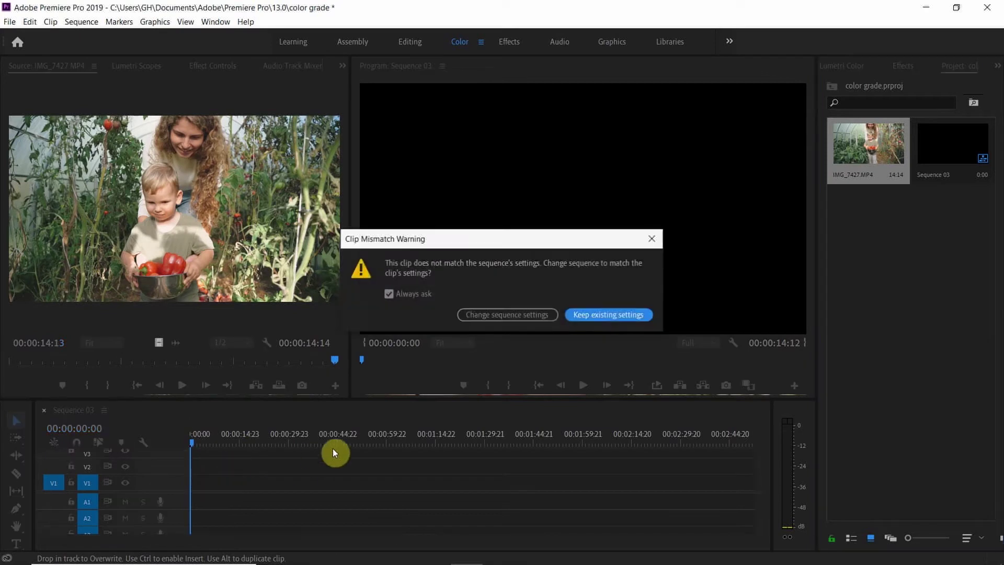
{"action": "left_click", "coordinate": [621, 312]}
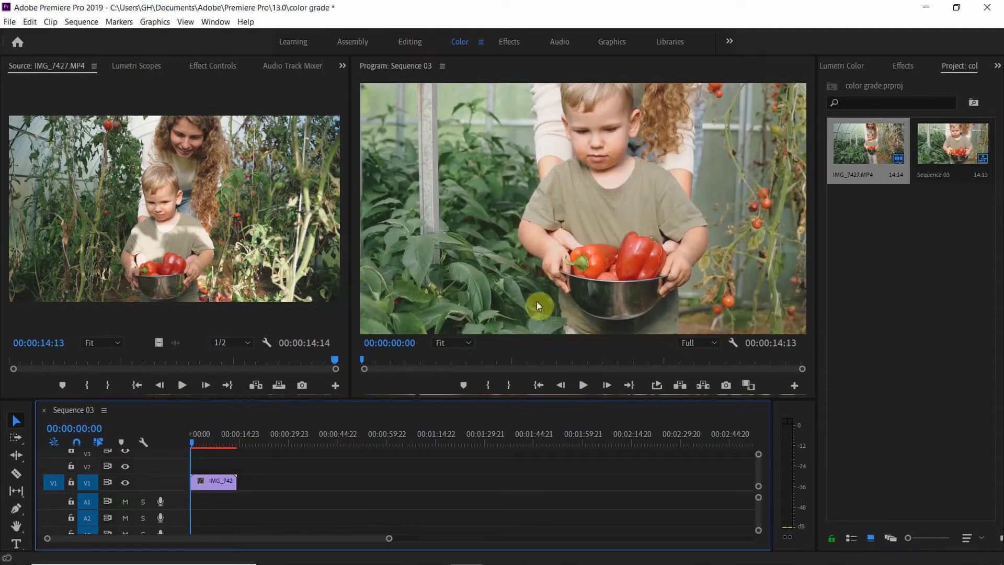
- Set the Scale of the IMG_7427.MP4 clip on the timeline to 50
{"action": "left_click", "coordinate": [203, 63]}
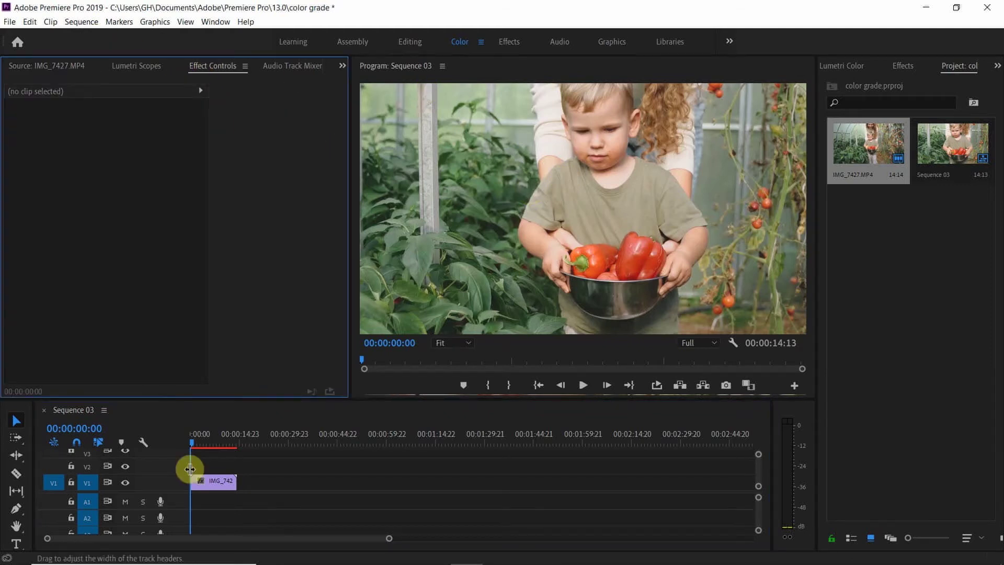
{"action": "left_click", "coordinate": [212, 484]}
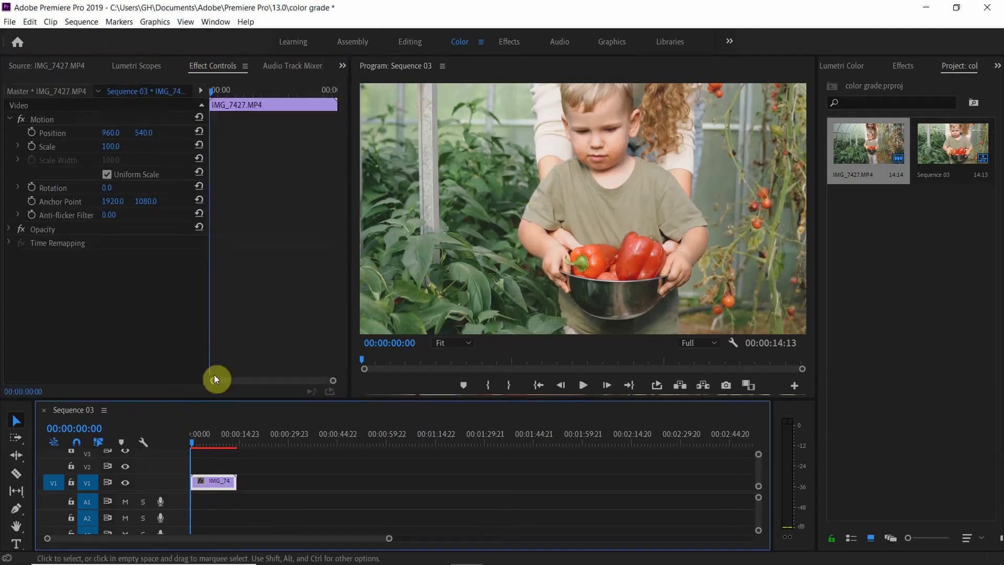
{"action": "left_click", "coordinate": [116, 147]}
{"action": "type", "text": "50"}
{"action": "key", "text": "Return"}
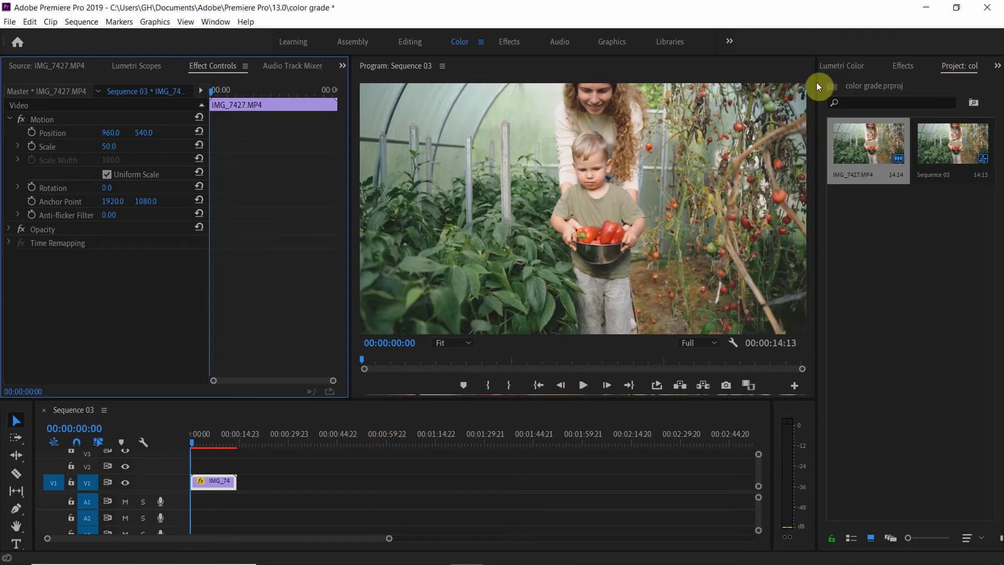
- Lower the clip's Blacks to about -2.7 in the Lumetri Basic Correction settings
{"action": "left_click", "coordinate": [830, 66]}
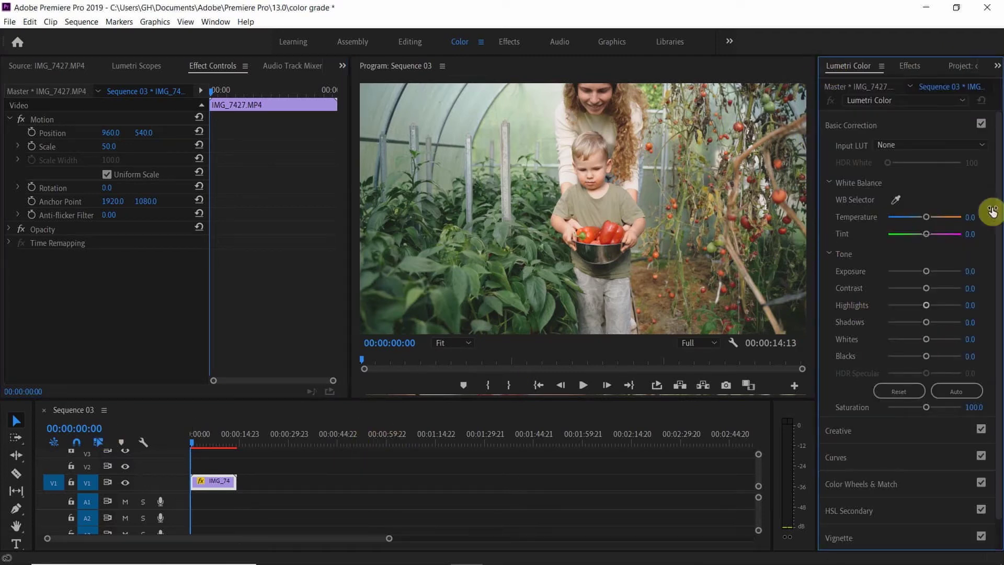
{"action": "left_click", "coordinate": [927, 357]}
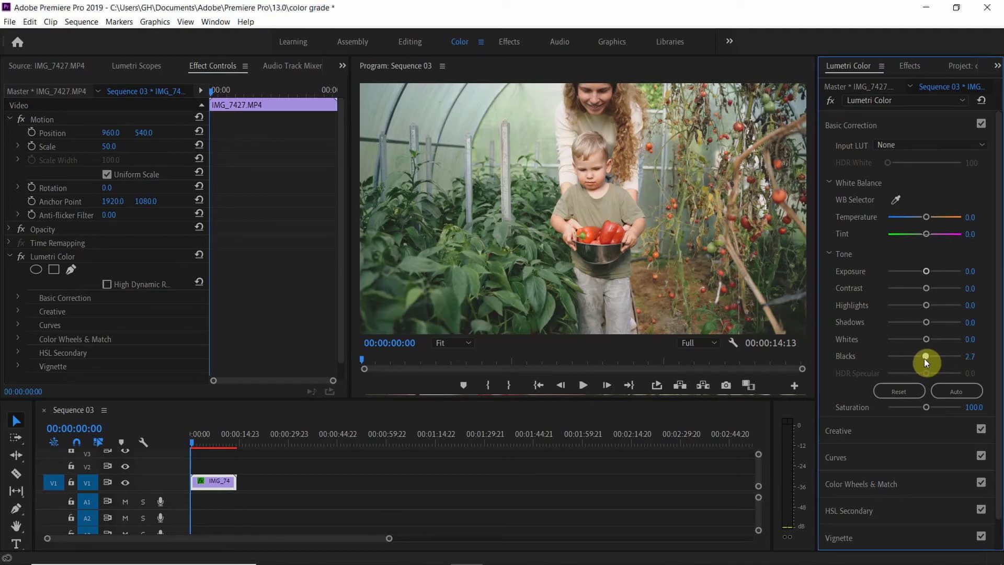
{"action": "left_click_drag", "start_coordinate": [924, 359], "coordinate": [923, 359]}
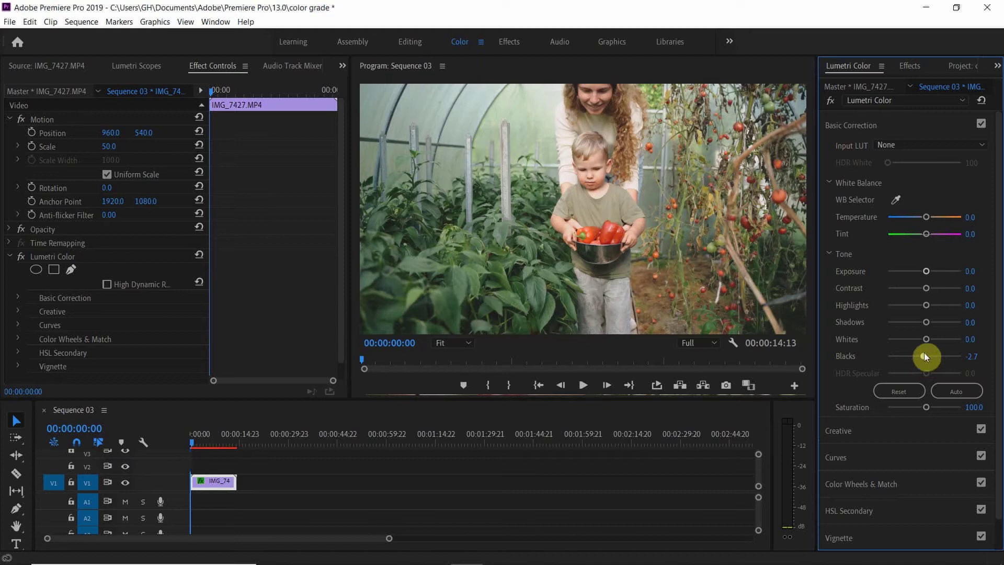
{"action": "left_click", "coordinate": [930, 338]}
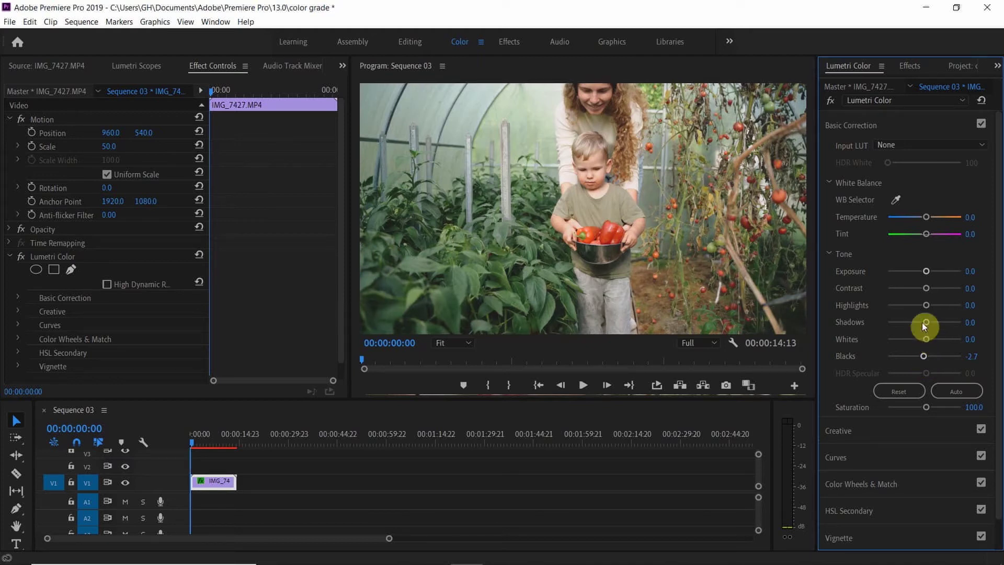
- Adjust the clip's tone with Shadows at about -6.2, Highlights at about -11.5 and Contrast at about 38.1
{"action": "left_click_drag", "start_coordinate": [924, 322], "coordinate": [923, 324]}
{"action": "left_click_drag", "start_coordinate": [926, 305], "coordinate": [924, 306]}
{"action": "left_click_drag", "start_coordinate": [921, 306], "coordinate": [919, 309]}
{"action": "left_click_drag", "start_coordinate": [929, 287], "coordinate": [939, 293]}
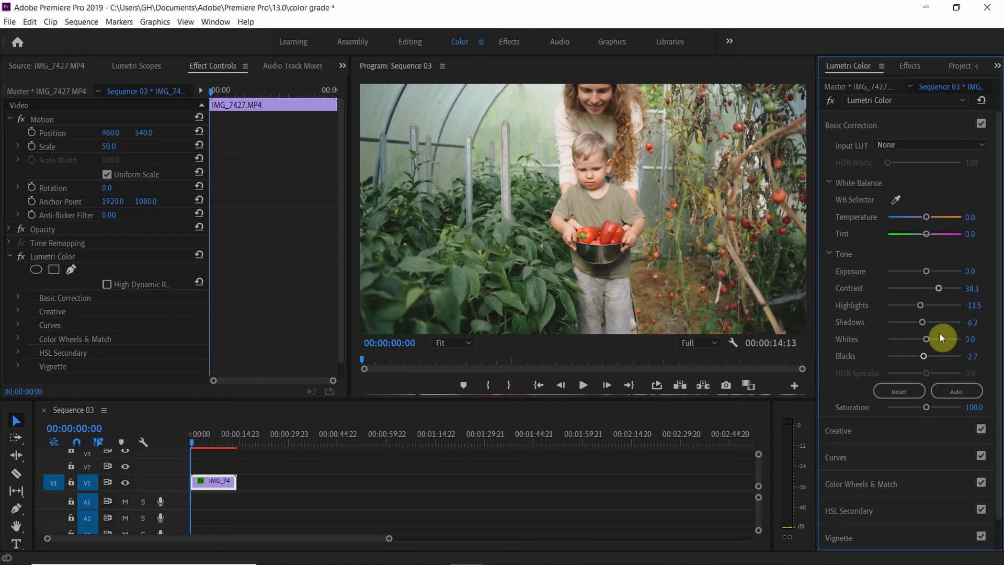
- Set Whites to about 8.0 and Blacks to about -11.5, and warm the clip's Temperature to about 11.5
{"action": "left_click_drag", "start_coordinate": [930, 338], "coordinate": [939, 340]}
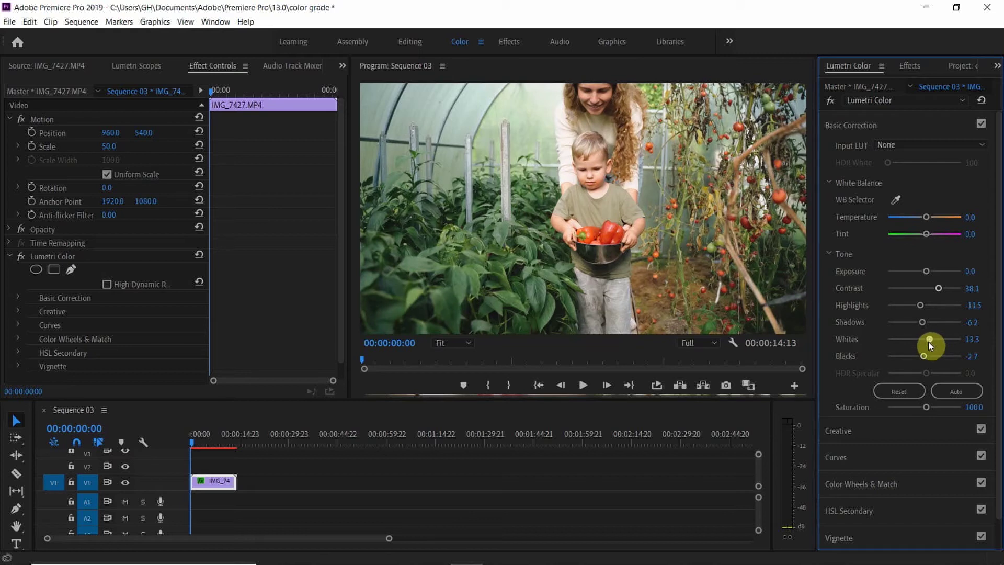
{"action": "left_click_drag", "start_coordinate": [928, 343], "coordinate": [928, 345]}
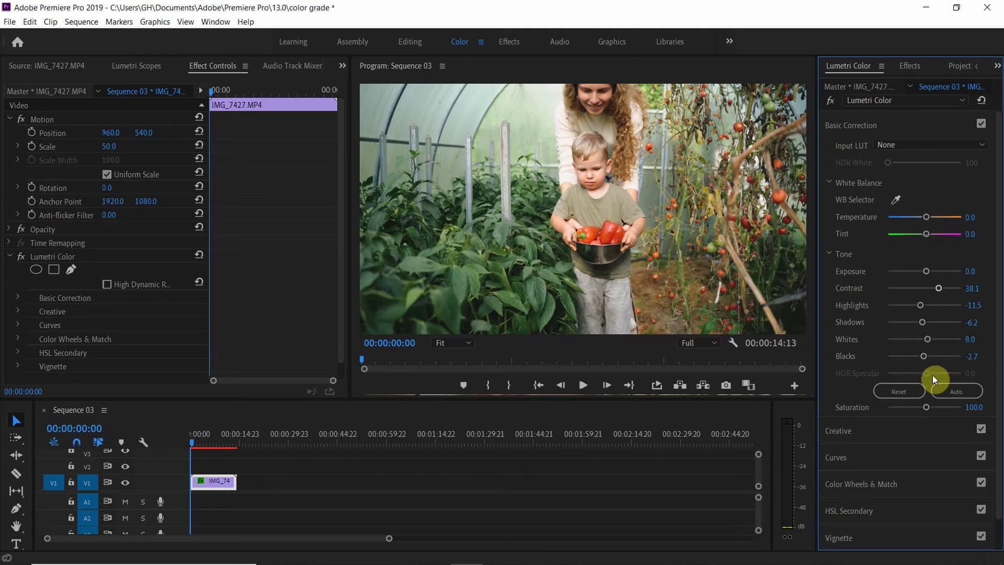
{"action": "left_click_drag", "start_coordinate": [921, 355], "coordinate": [920, 357]}
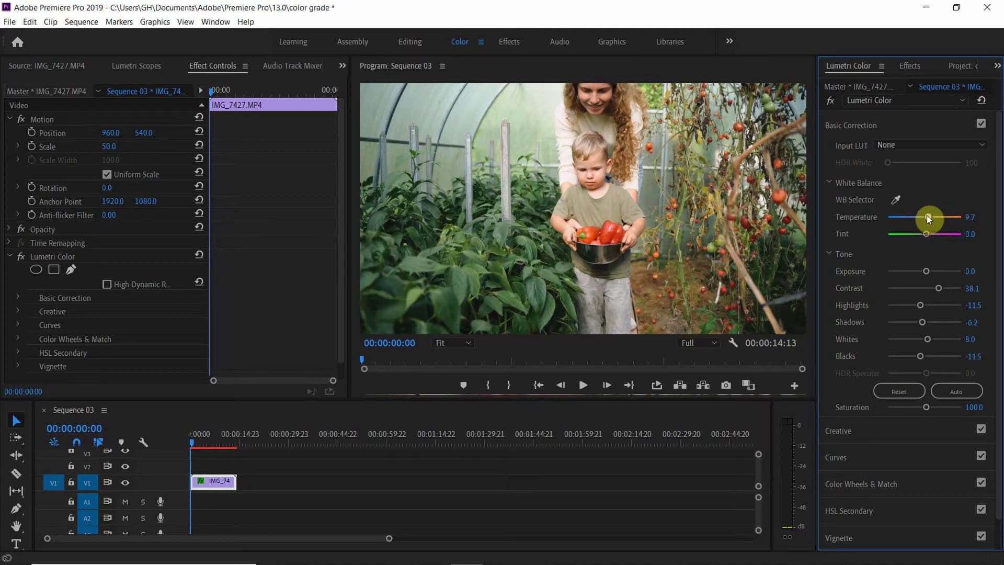
{"action": "left_click_drag", "start_coordinate": [927, 216], "coordinate": [929, 216]}
- Bypass and re-enable the Lumetri Color effect to compare the clip before and after correction
{"action": "left_click", "coordinate": [830, 103]}
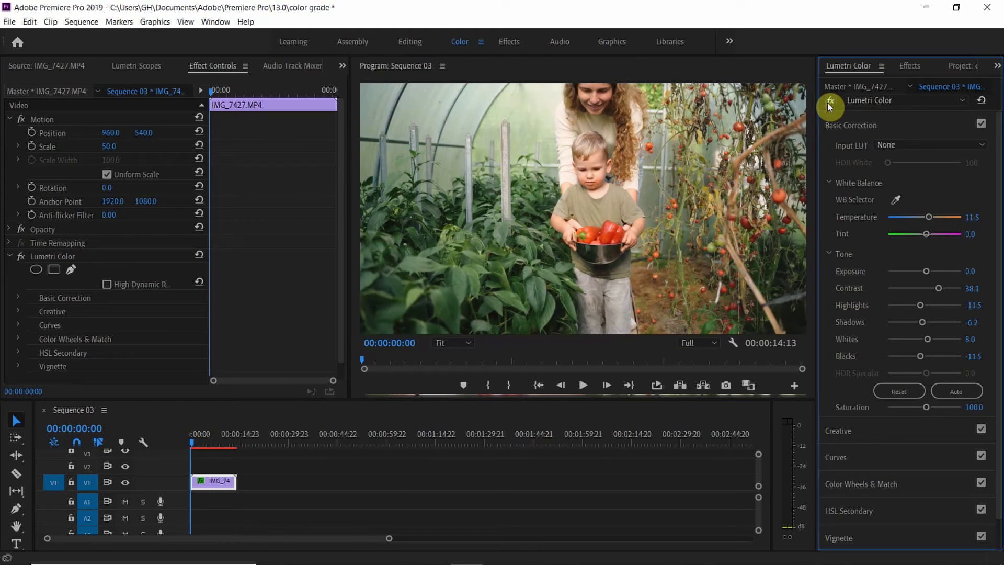
{"action": "left_click", "coordinate": [830, 103]}
{"action": "left_click", "coordinate": [829, 104]}
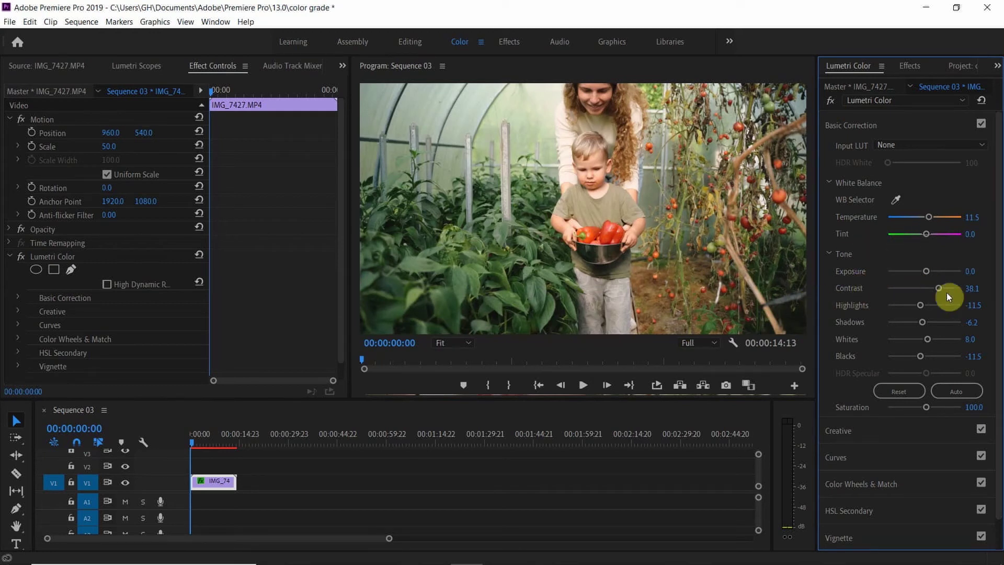
- In the Lumetri Creative adjustments, raise the clip's Vibrance slightly and adjust its Saturation
{"action": "scroll", "coordinate": [942, 346], "scroll_direction": "down", "scroll_amount": 1}
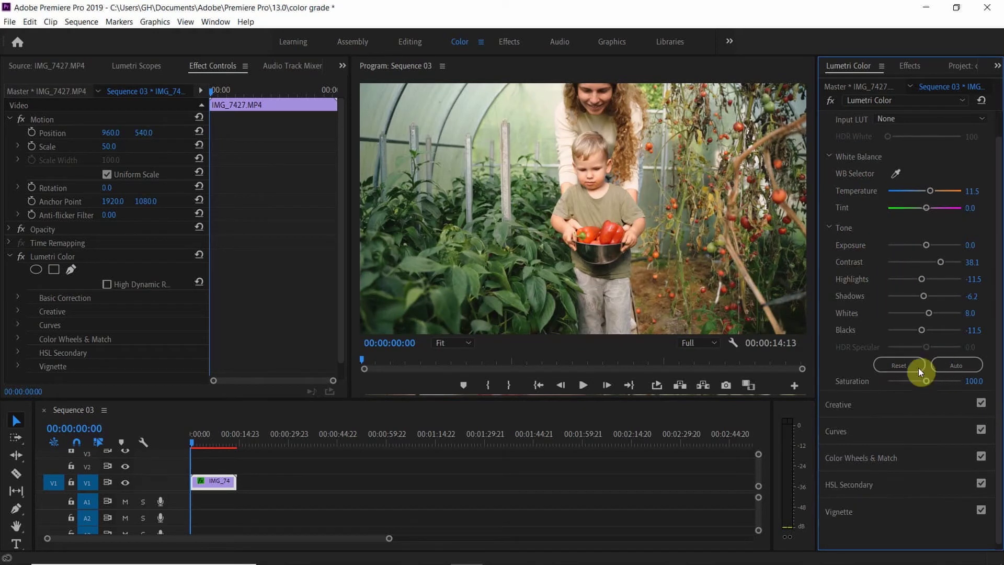
{"action": "left_click", "coordinate": [838, 405]}
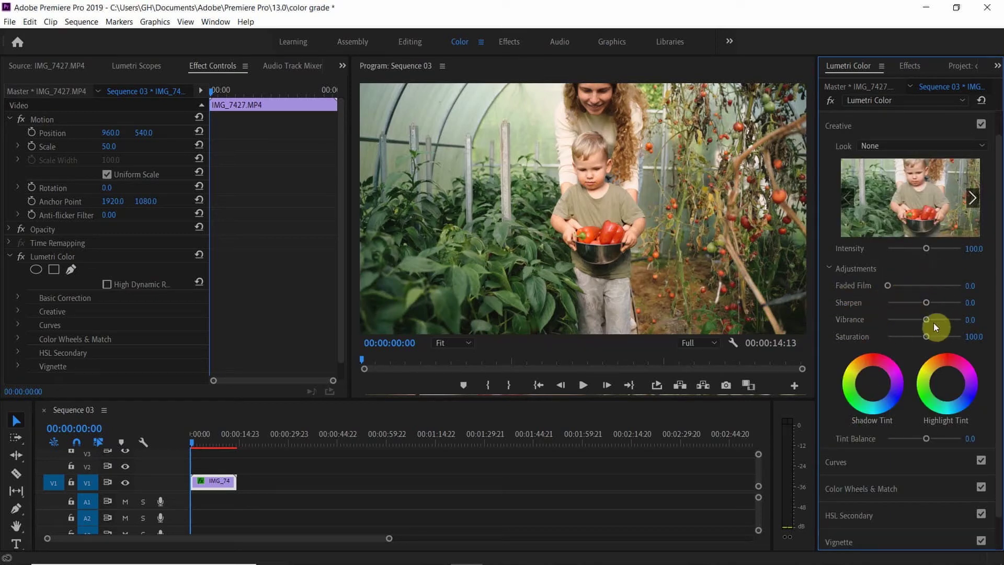
{"action": "left_click_drag", "start_coordinate": [927, 319], "coordinate": [933, 320]}
{"action": "left_click", "coordinate": [926, 338]}
- Try the CineSpace2383sRGB6bit look on the clip in the Creative settings
{"action": "left_click", "coordinate": [916, 146]}
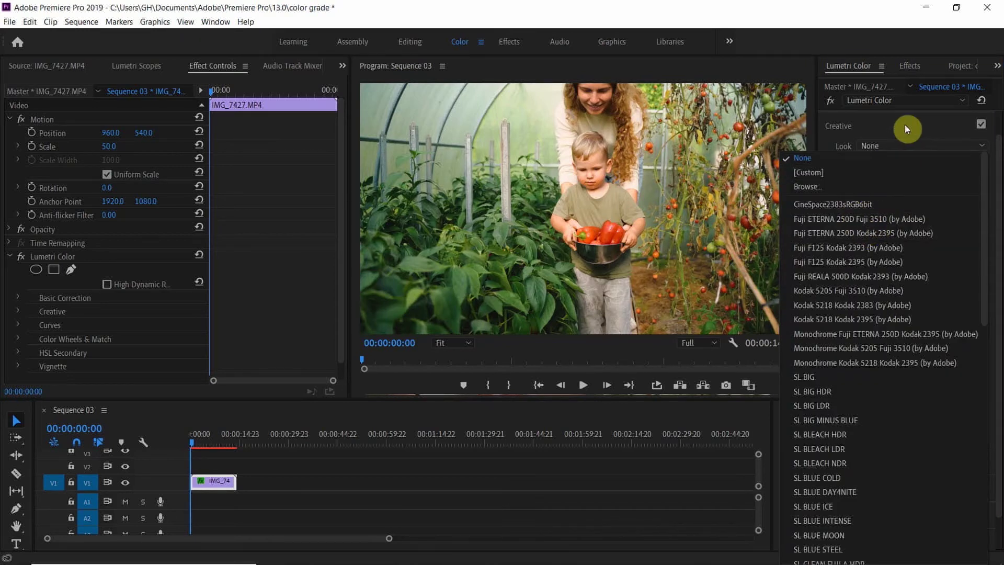
{"action": "left_click", "coordinate": [905, 126]}
{"action": "left_click", "coordinate": [882, 157]}
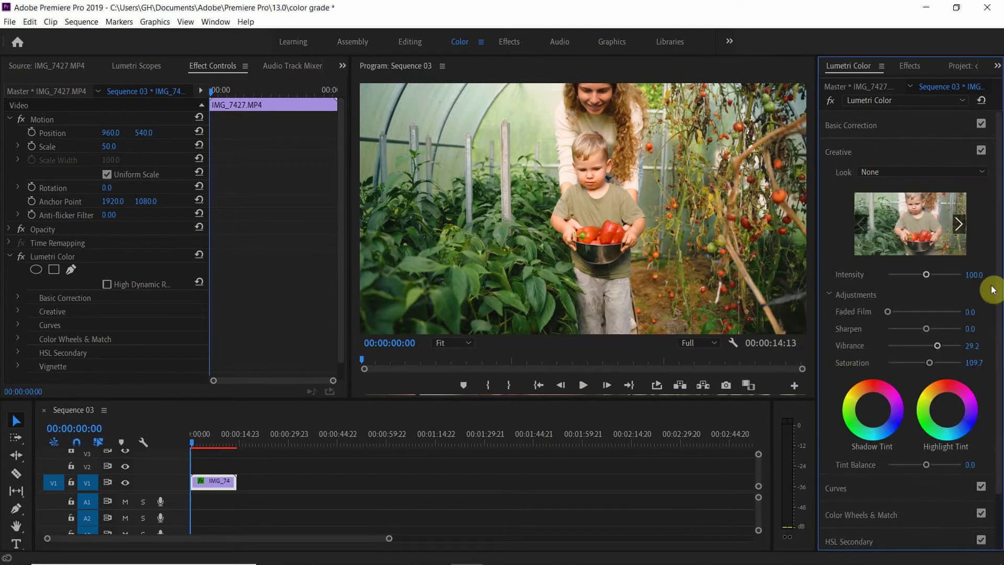
{"action": "left_click", "coordinate": [906, 175]}
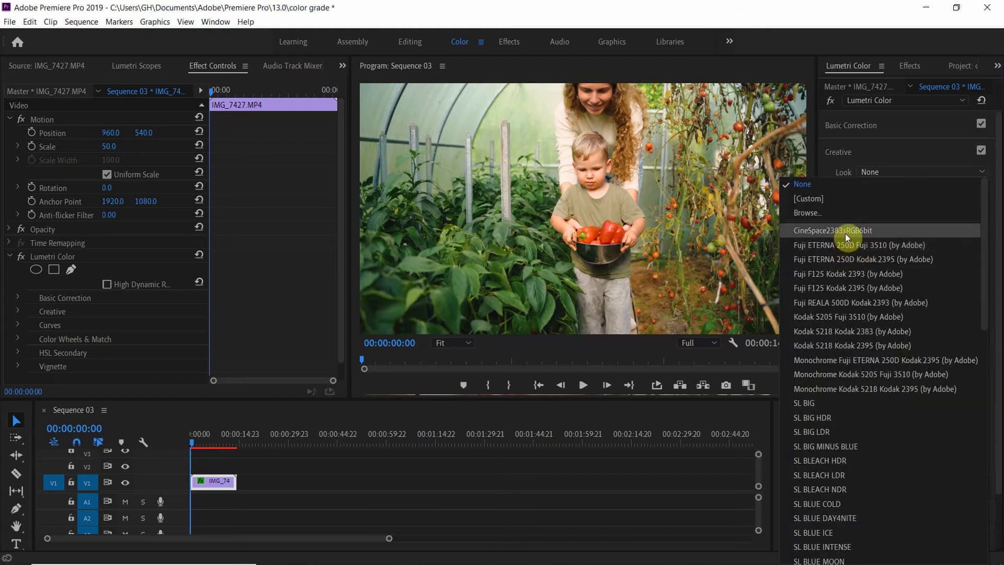
{"action": "left_click", "coordinate": [593, 235]}
{"action": "left_click", "coordinate": [959, 224]}
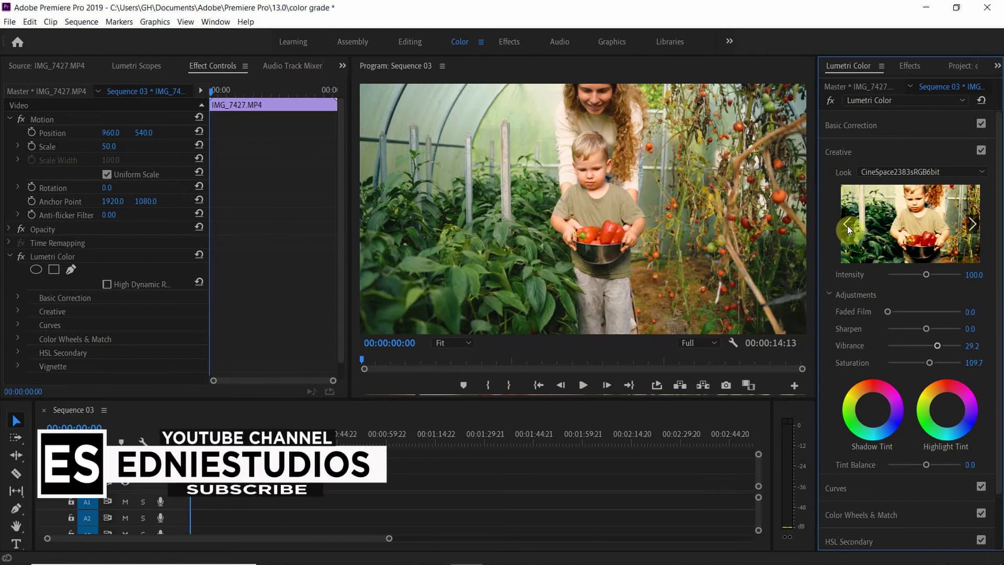
{"action": "left_click", "coordinate": [925, 271]}
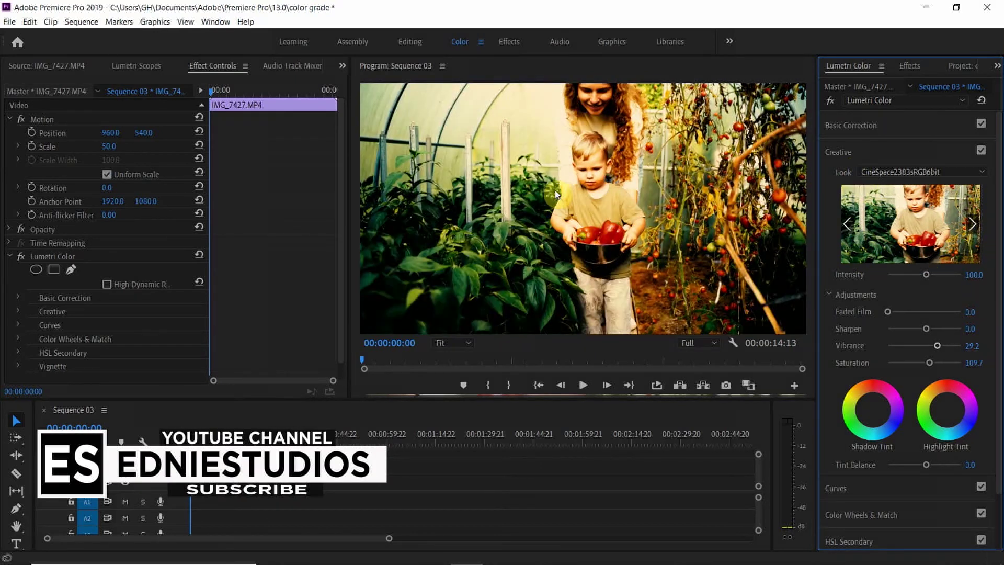
- Remove the creative look by setting Look back to None
{"action": "left_click", "coordinate": [947, 172]}
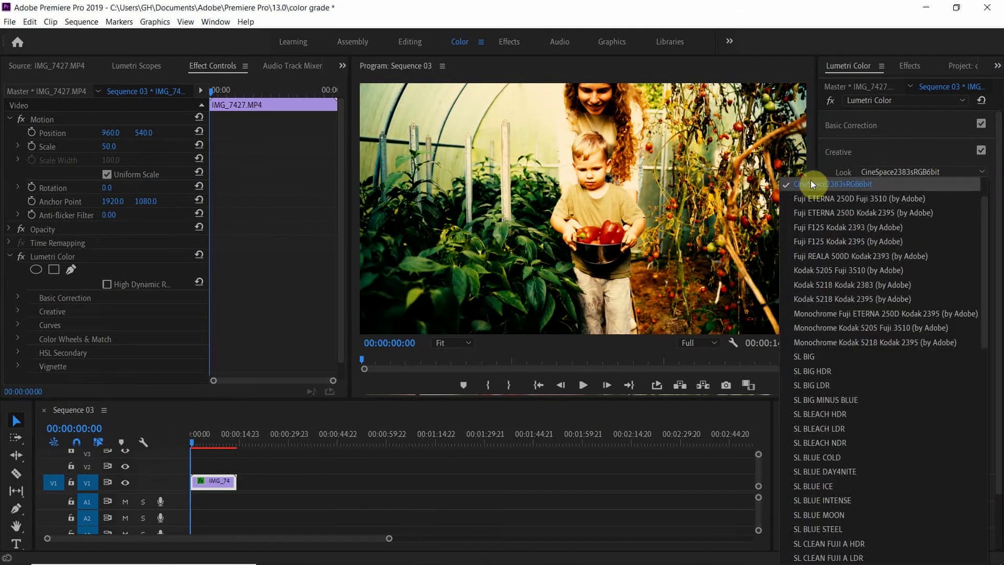
{"action": "left_click", "coordinate": [809, 186]}
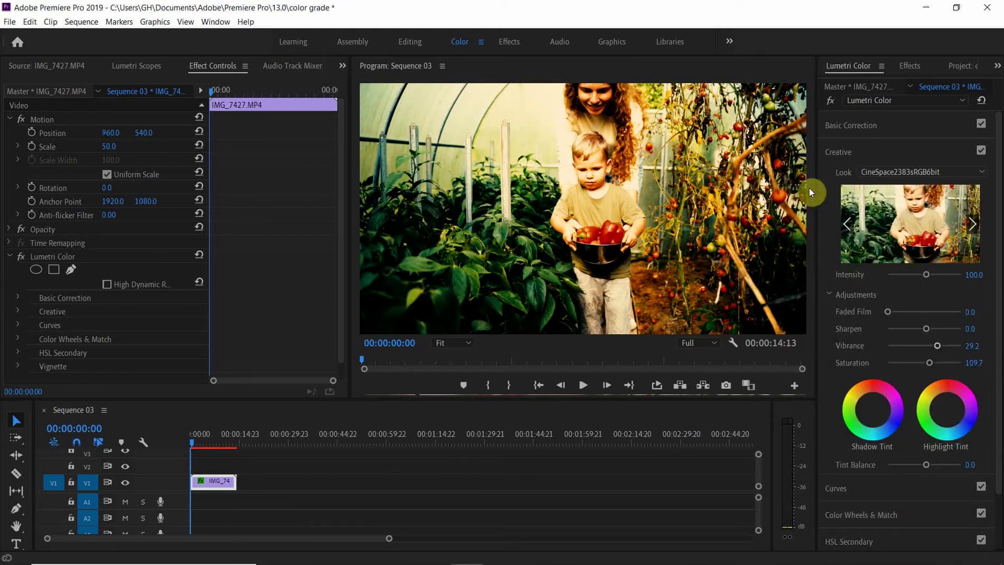
{"action": "left_click", "coordinate": [833, 195]}
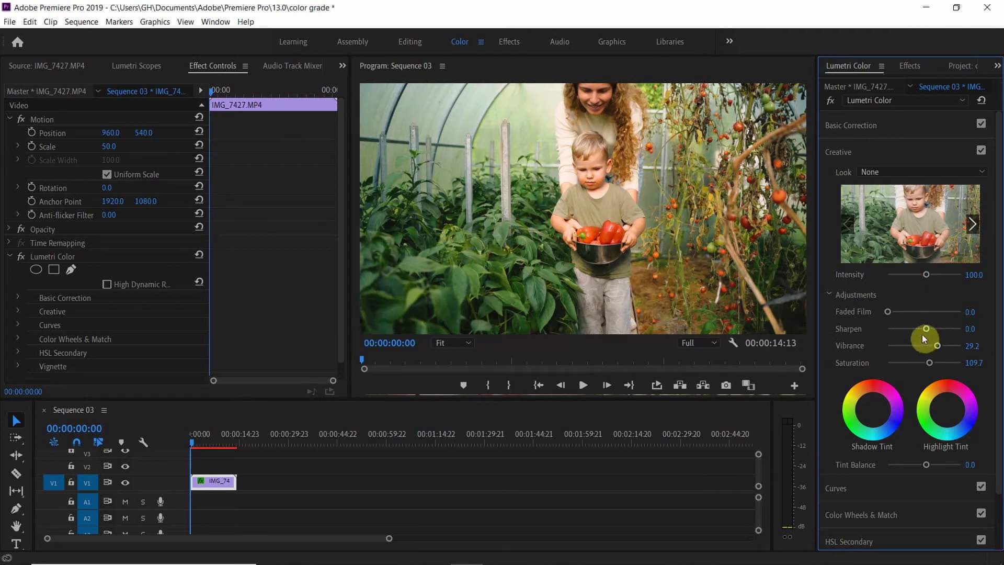
- Set the clip's Sharpen to about 16.8 and Vibrance to about 43.4, and compare it with the Lumetri Color effect bypassed
{"action": "left_click_drag", "start_coordinate": [928, 330], "coordinate": [929, 330]}
{"action": "left_click_drag", "start_coordinate": [937, 348], "coordinate": [937, 346]}
{"action": "left_click_drag", "start_coordinate": [941, 348], "coordinate": [940, 348]}
{"action": "left_click", "coordinate": [831, 102]}
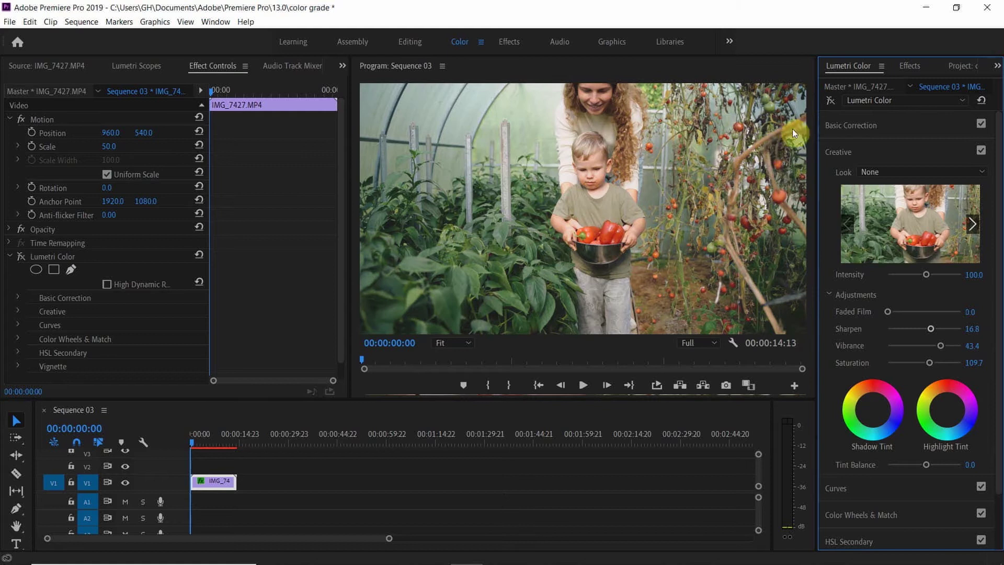
{"action": "left_click", "coordinate": [831, 101]}
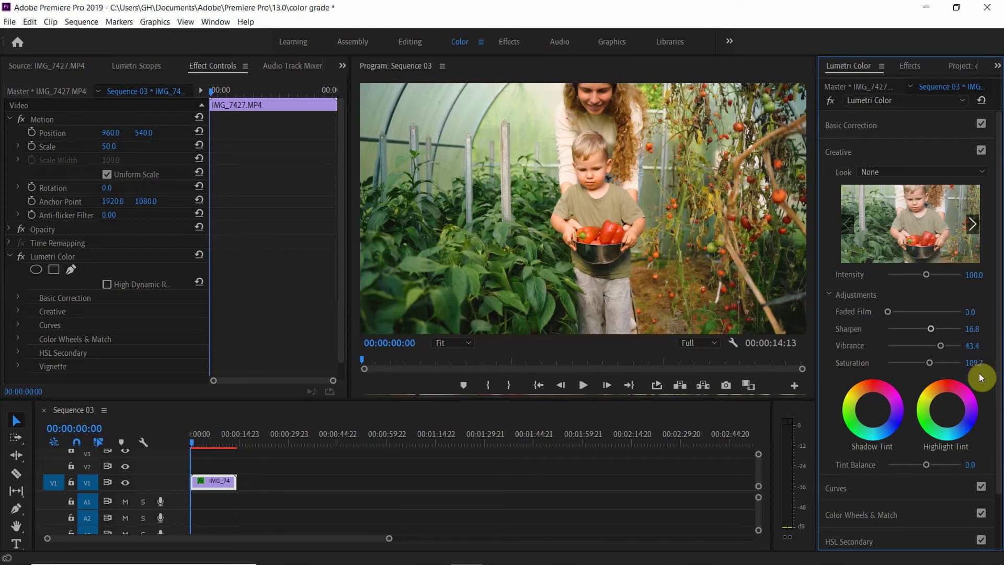
- In the Lumetri Vignette settings, set Amount to about -1.6 and reduce Feather to 0 for a hard edge
{"action": "scroll", "coordinate": [887, 459], "scroll_direction": "down", "scroll_amount": 3}
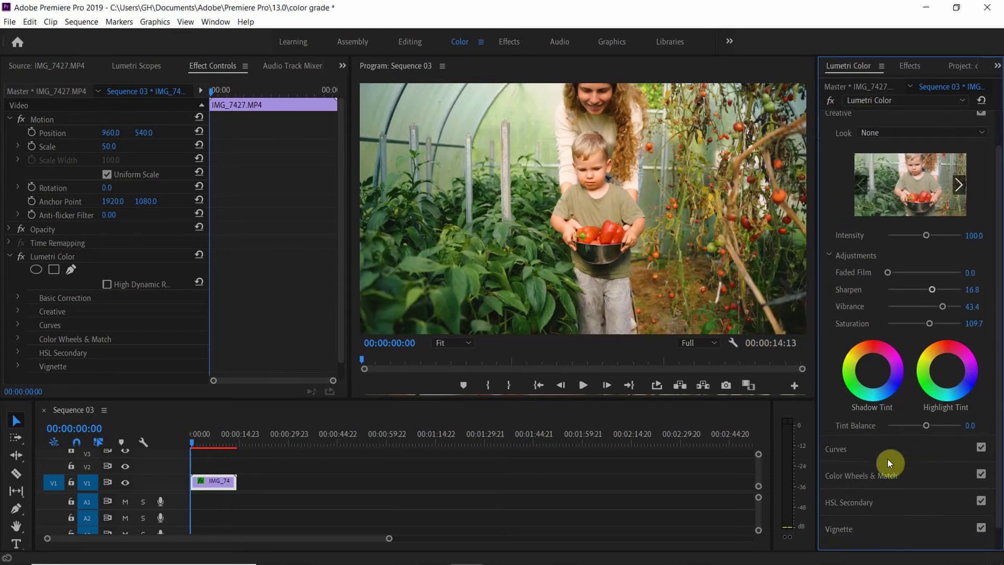
{"action": "left_click", "coordinate": [840, 507]}
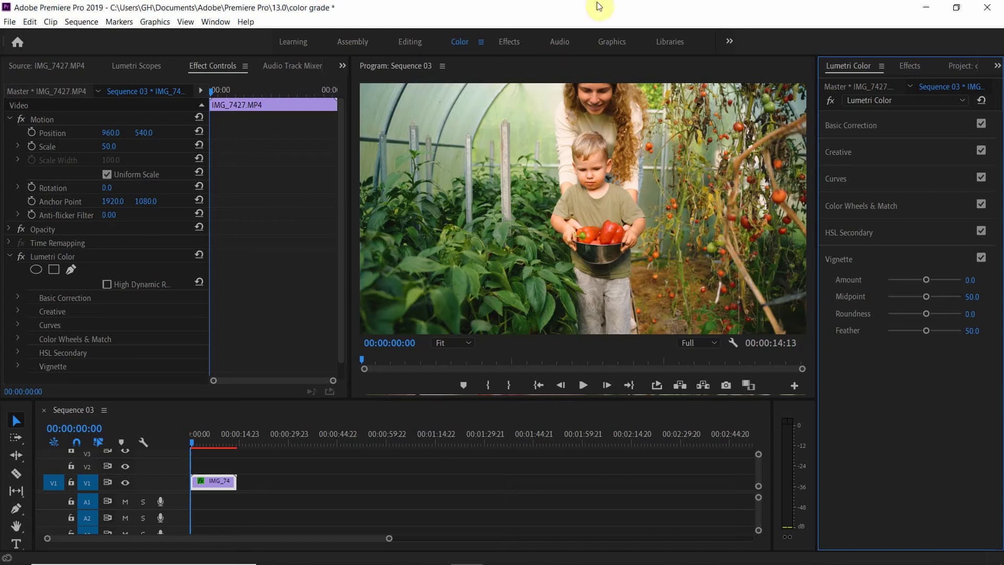
{"action": "left_click_drag", "start_coordinate": [926, 280], "coordinate": [904, 285]}
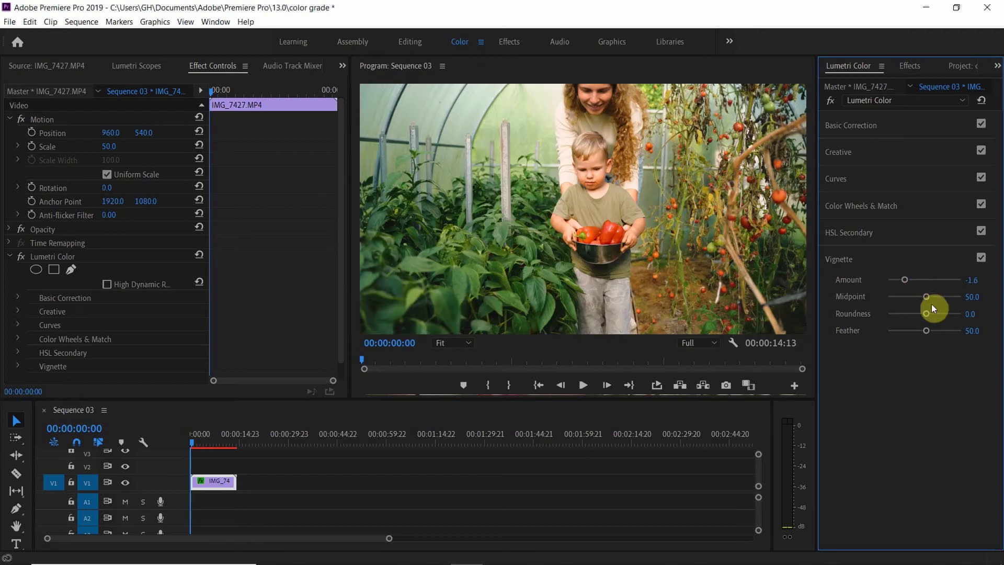
{"action": "left_click_drag", "start_coordinate": [928, 331], "coordinate": [899, 328]}
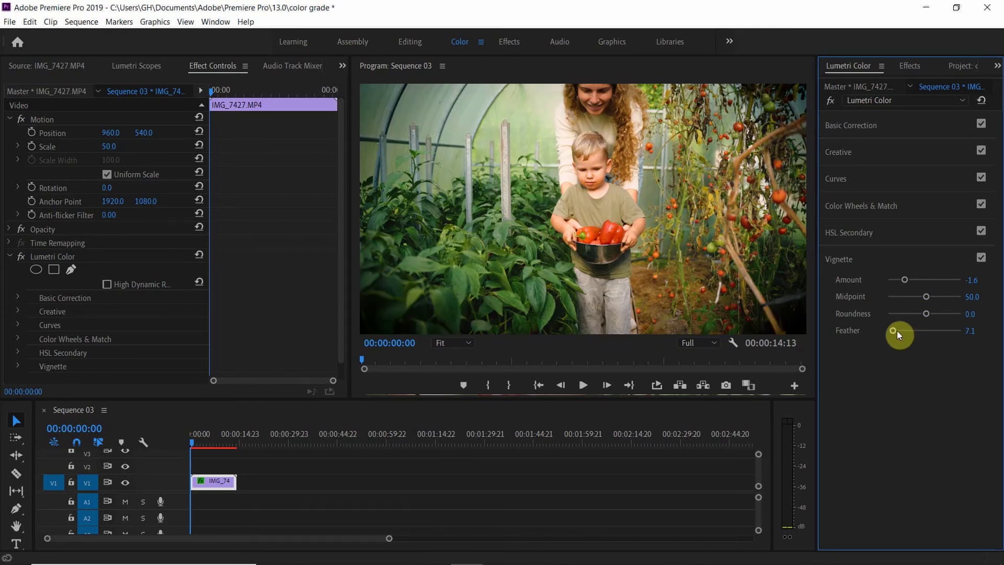
{"action": "left_click_drag", "start_coordinate": [892, 333], "coordinate": [871, 335]}
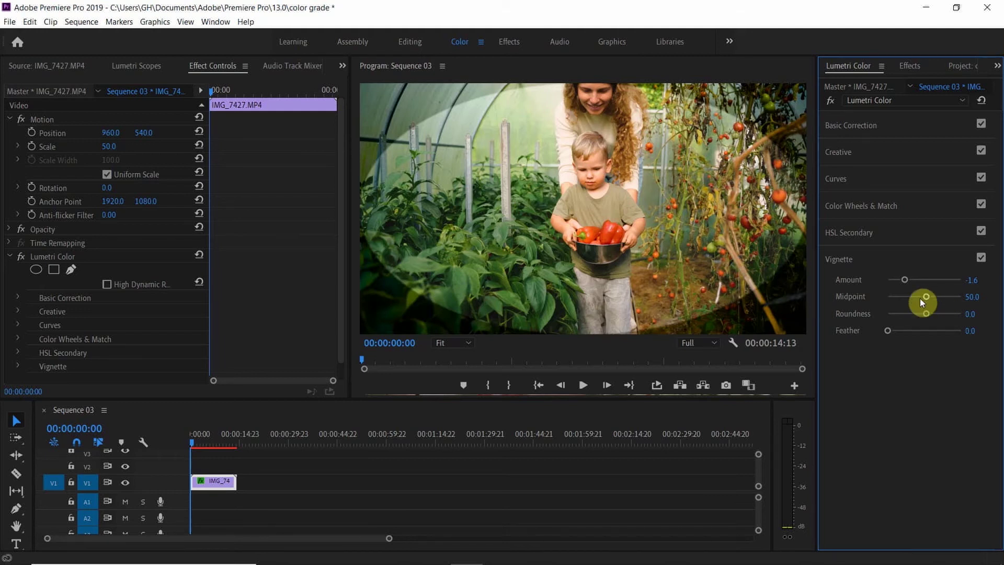
- Shape the vignette with Roundness at about 54.0, Midpoint at about 69.0 and Feather at about 65.5
{"action": "left_click_drag", "start_coordinate": [928, 313], "coordinate": [934, 314]}
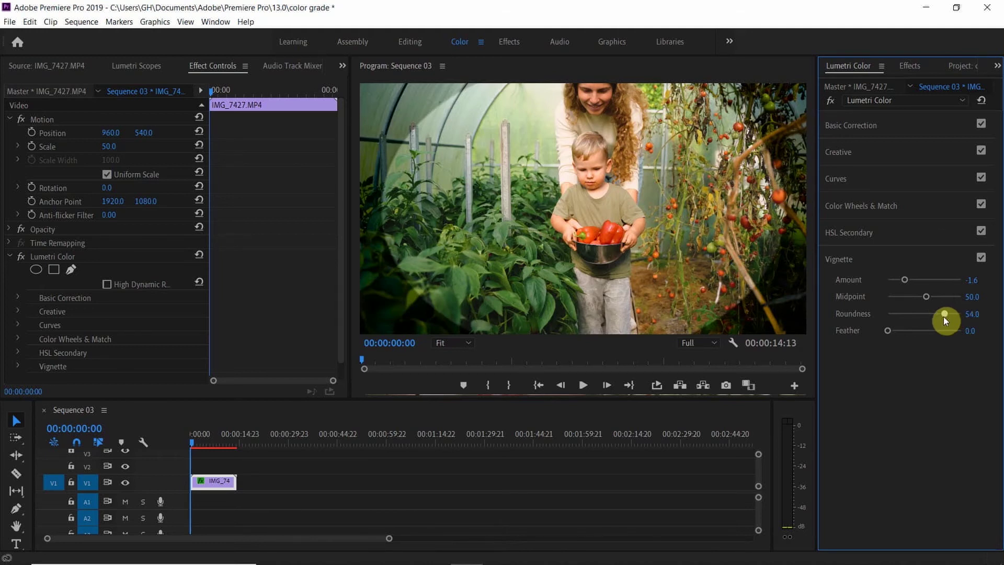
{"action": "left_click_drag", "start_coordinate": [924, 293], "coordinate": [928, 294]}
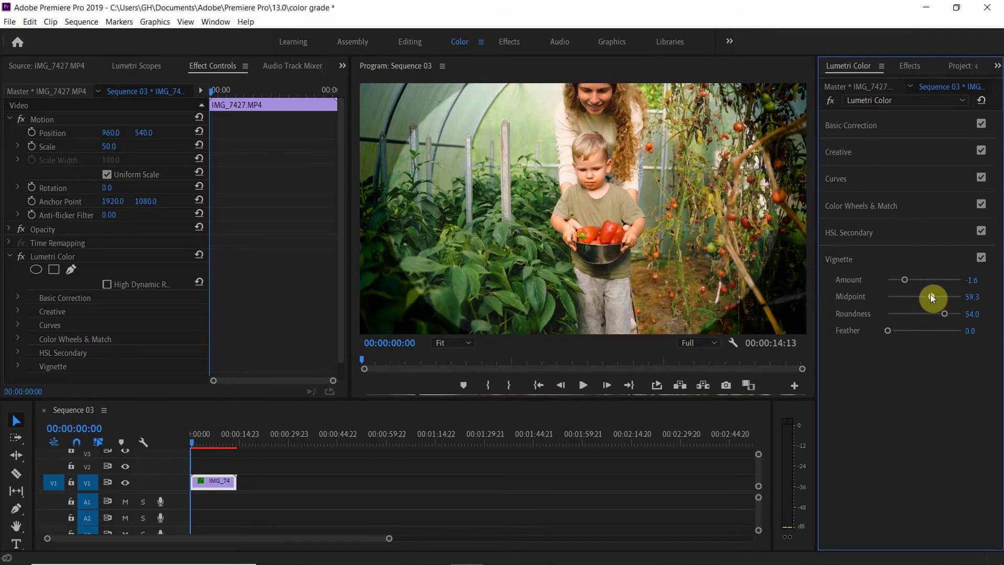
{"action": "left_click_drag", "start_coordinate": [931, 294], "coordinate": [935, 295]}
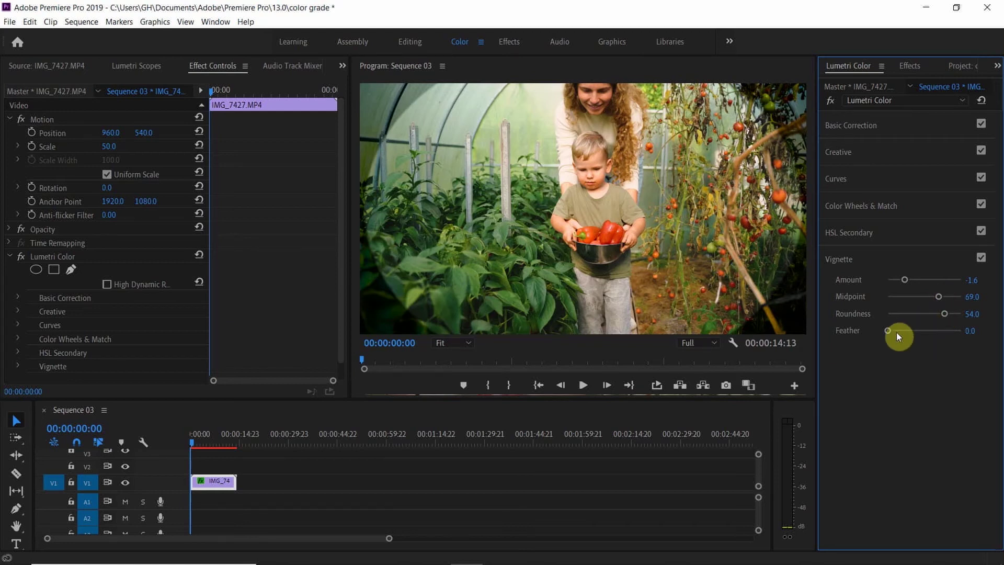
{"action": "left_click_drag", "start_coordinate": [888, 330], "coordinate": [922, 332]}
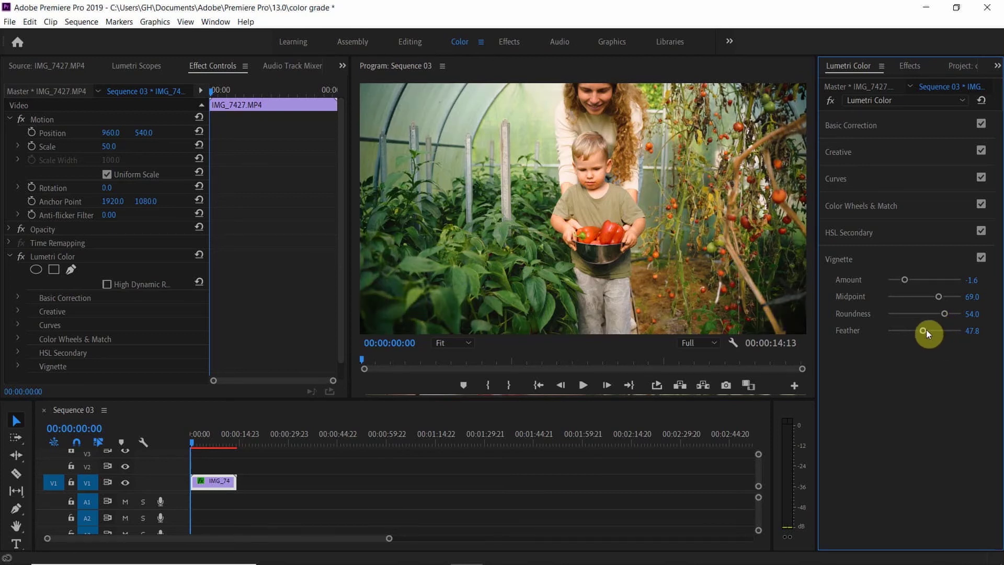
{"action": "left_click_drag", "start_coordinate": [927, 329], "coordinate": [931, 332]}
- Switch the vignette off and on, and bypass and re-enable the whole Lumetri Color effect to compare the image
{"action": "left_click", "coordinate": [981, 259]}
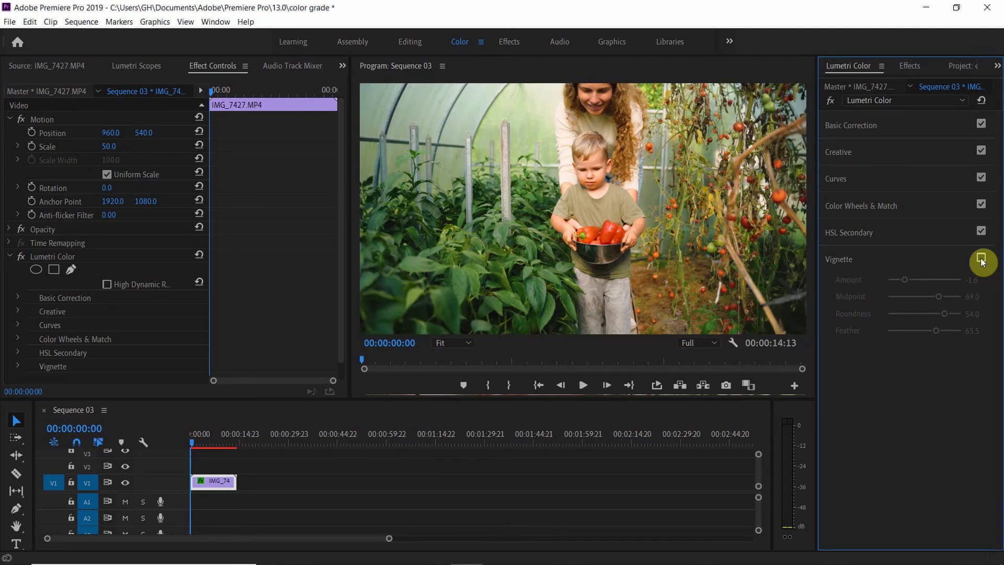
{"action": "left_click", "coordinate": [982, 258]}
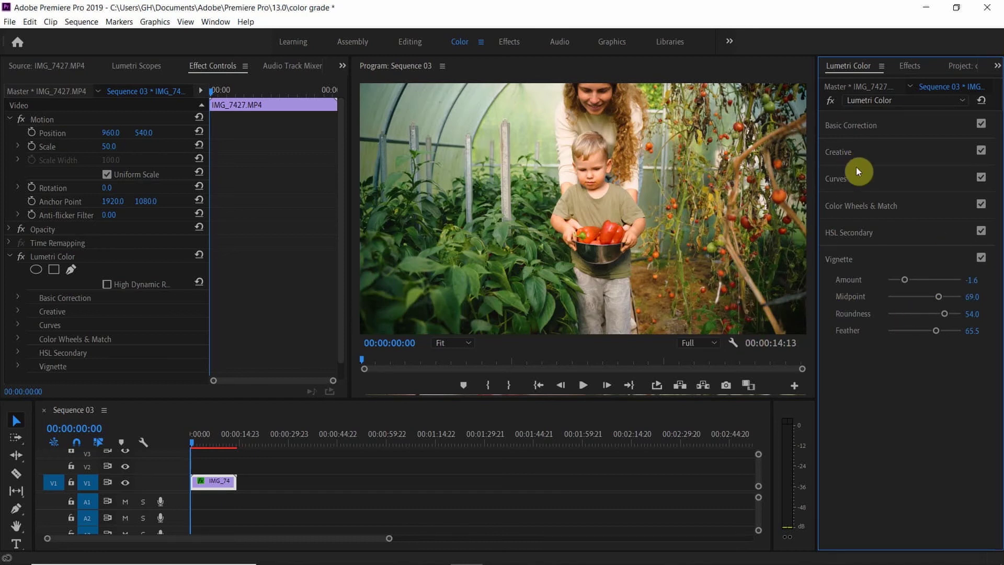
{"action": "left_click", "coordinate": [827, 101]}
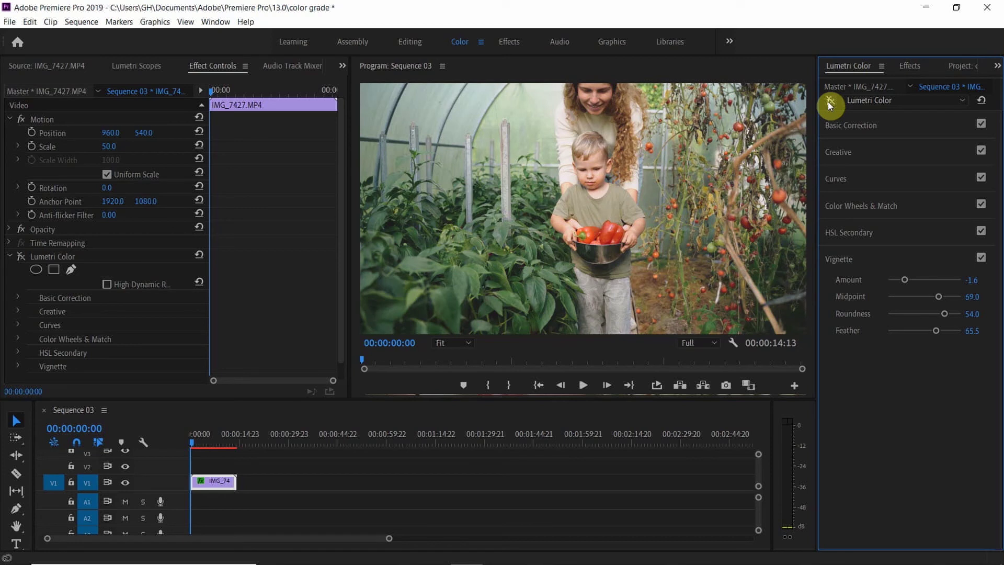
{"action": "left_click", "coordinate": [827, 102]}
{"action": "left_click", "coordinate": [827, 101]}
{"action": "left_click", "coordinate": [827, 101]}
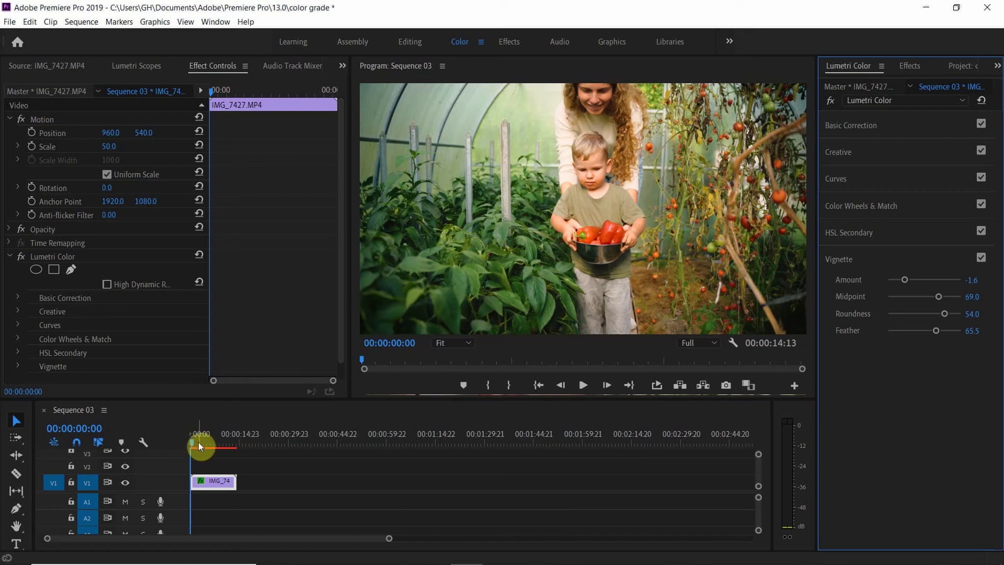
- Mark the in and out range around the IMG_7427.MP4 clip and render its preview, checking the render details
{"action": "key", "text": "x"}
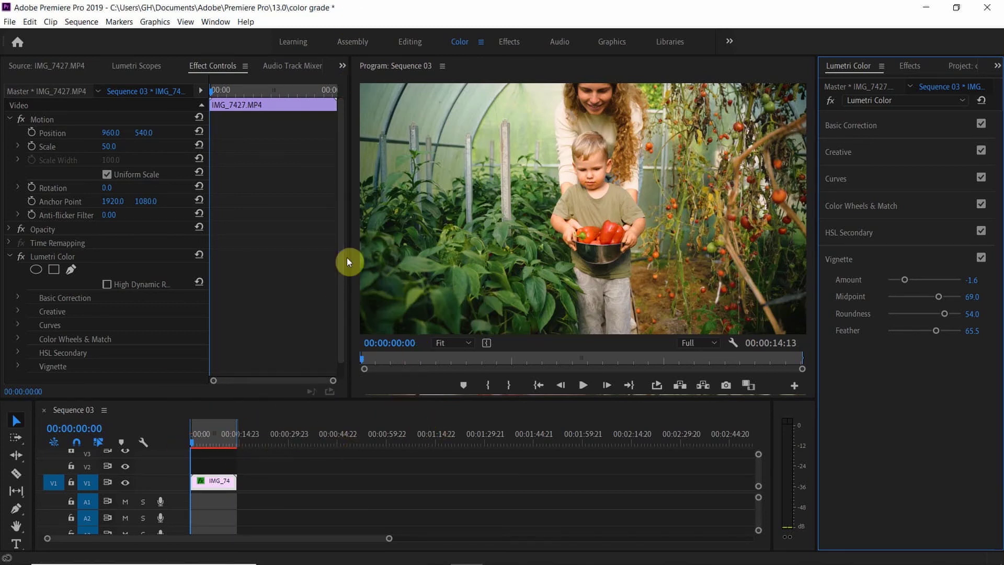
{"action": "key", "text": "Return"}
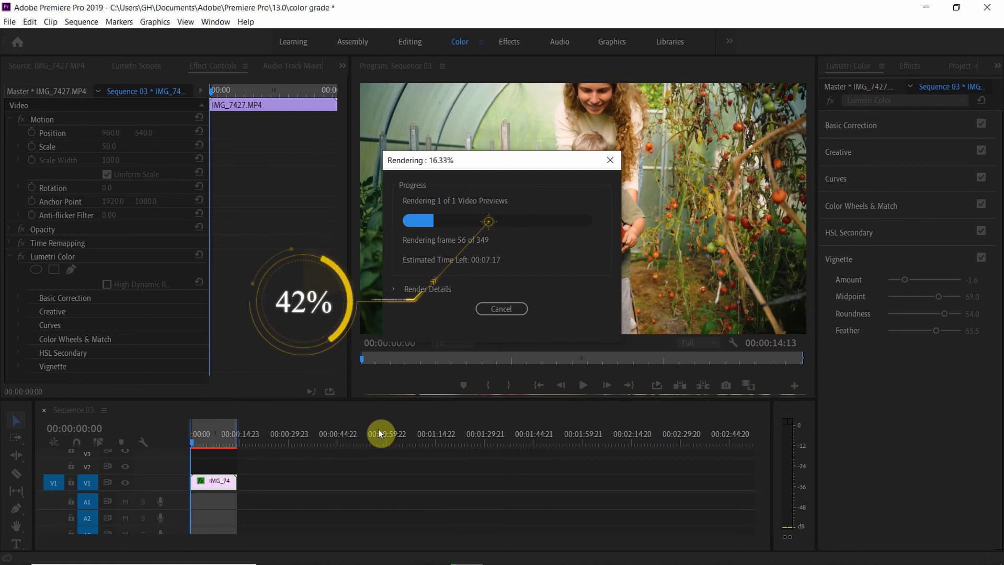
{"action": "left_click", "coordinate": [426, 289]}
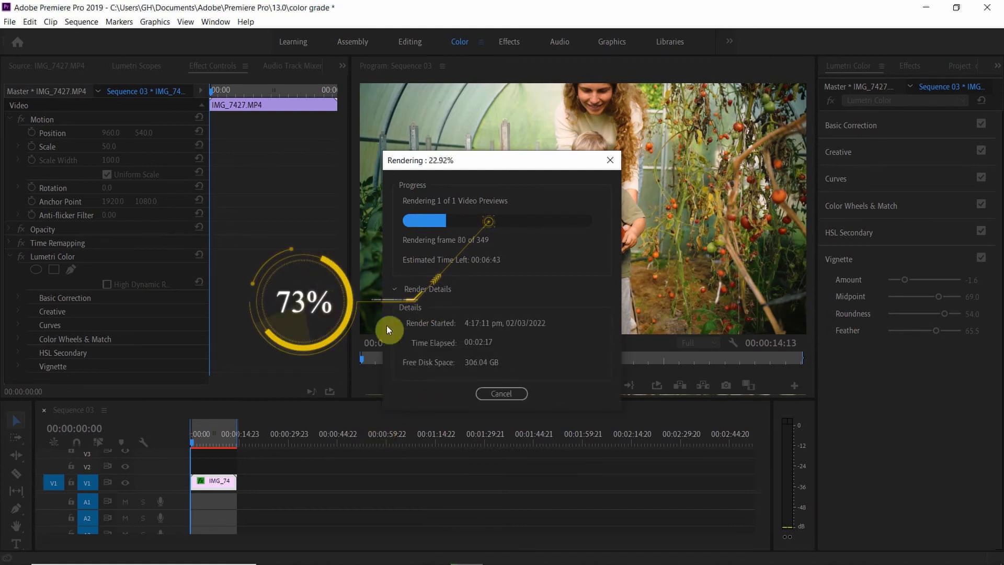
{"action": "left_click", "coordinate": [427, 290]}
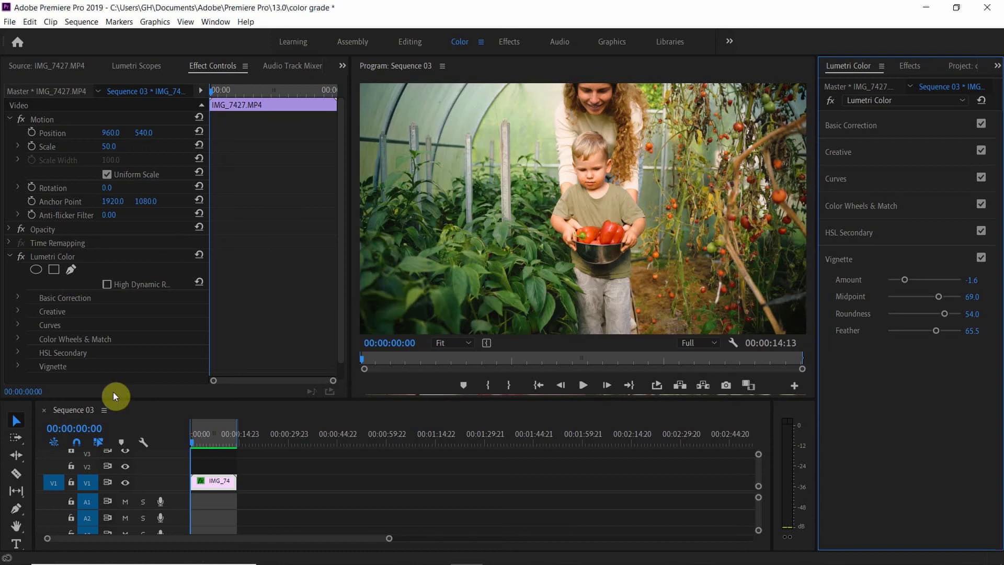
- Play the graded sequence in the maximized Program monitor with playback resolution set to 1/2, and restore the panel layout
{"action": "double_click", "coordinate": [390, 67]}
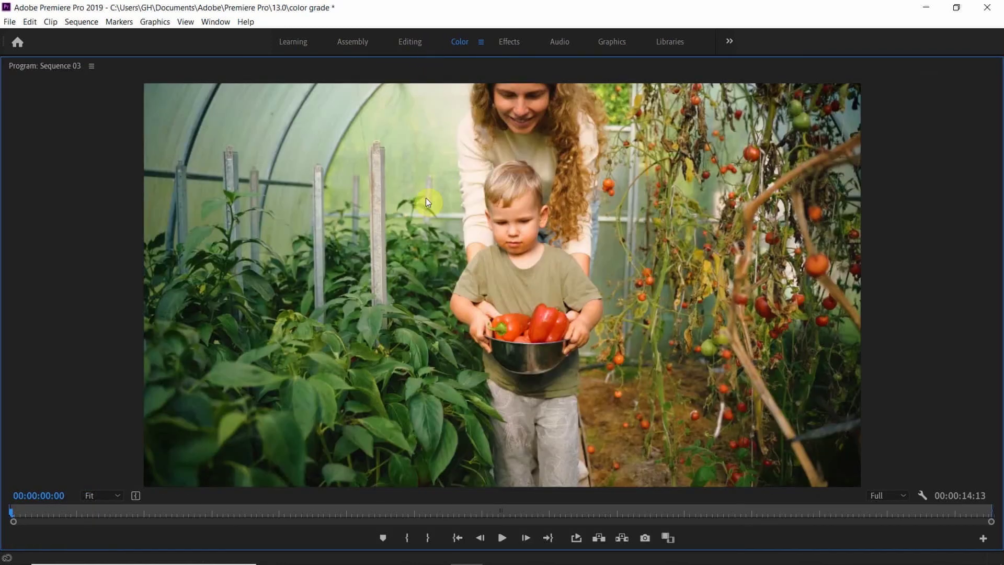
{"action": "key", "text": "space"}
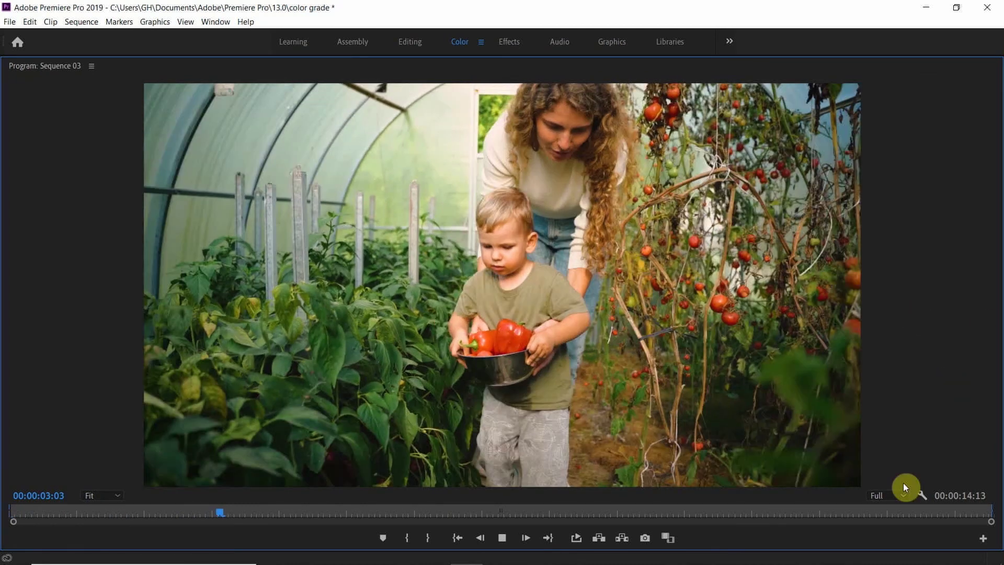
{"action": "left_click", "coordinate": [893, 495]}
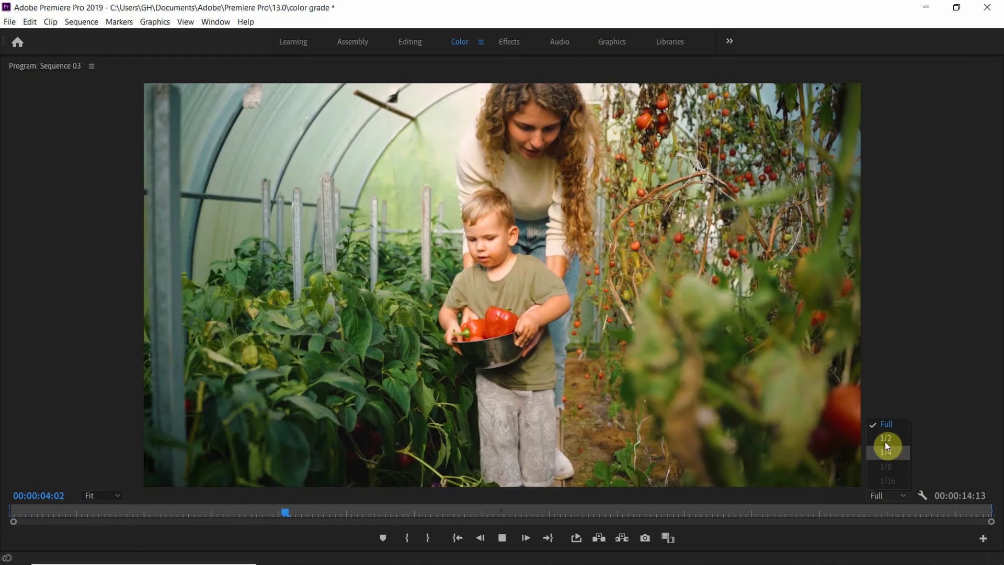
{"action": "left_click", "coordinate": [888, 441]}
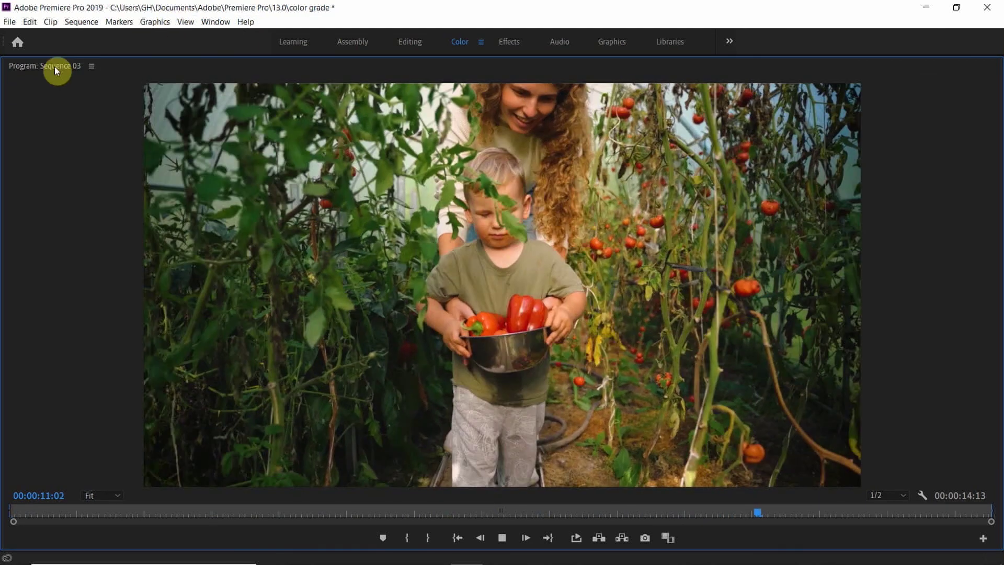
{"action": "double_click", "coordinate": [54, 67]}
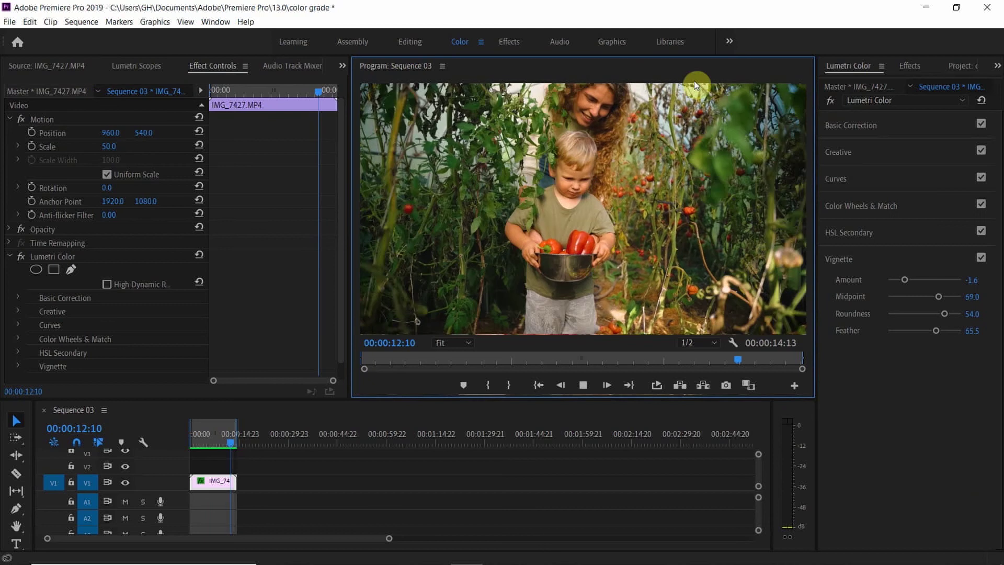